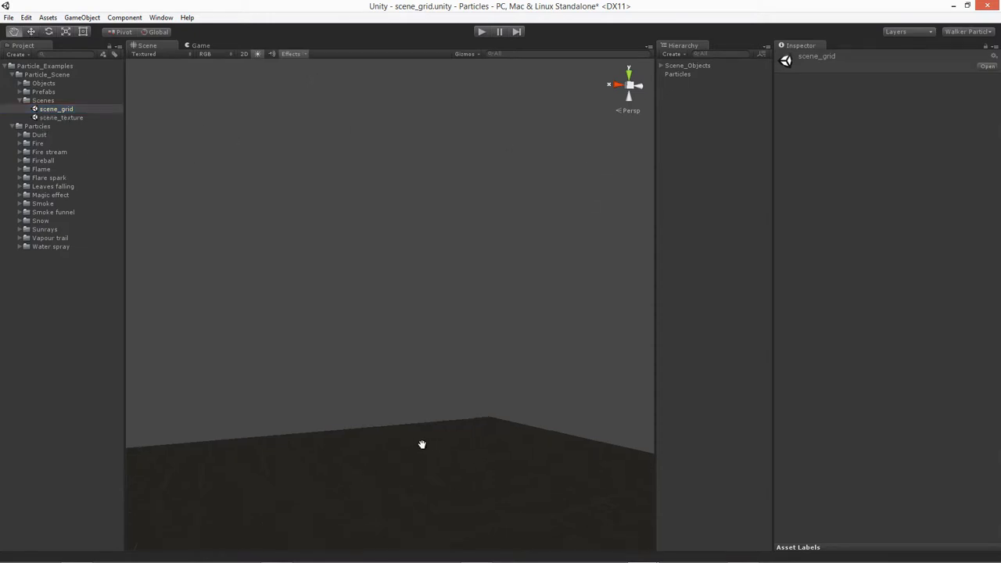
# Step: Examine the snow texture's import settings and the shader choices available for the snow material in the Snow folder
pyautogui.moveTo(422, 444); pyautogui.dragTo(470, 429)
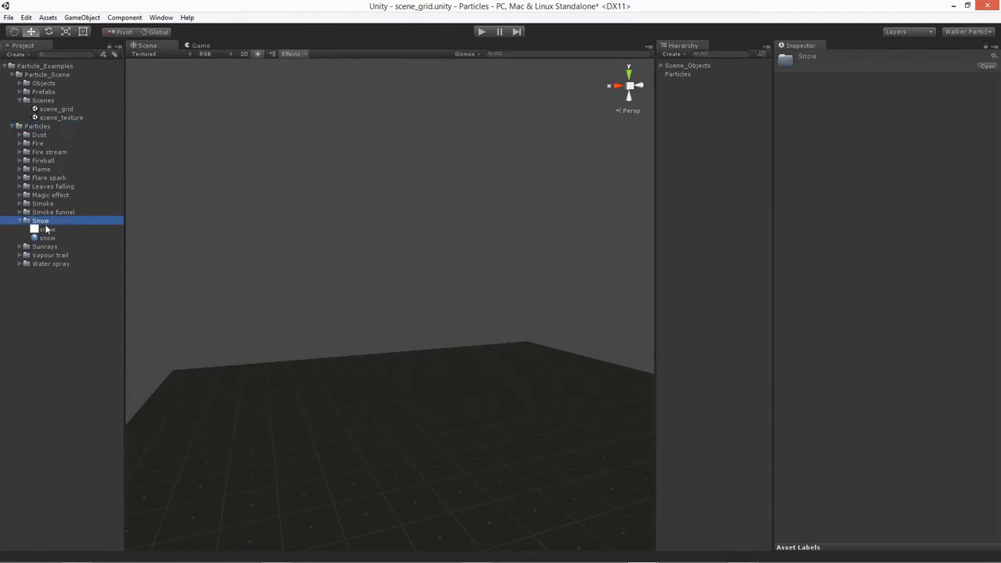
pyautogui.click(46, 230)
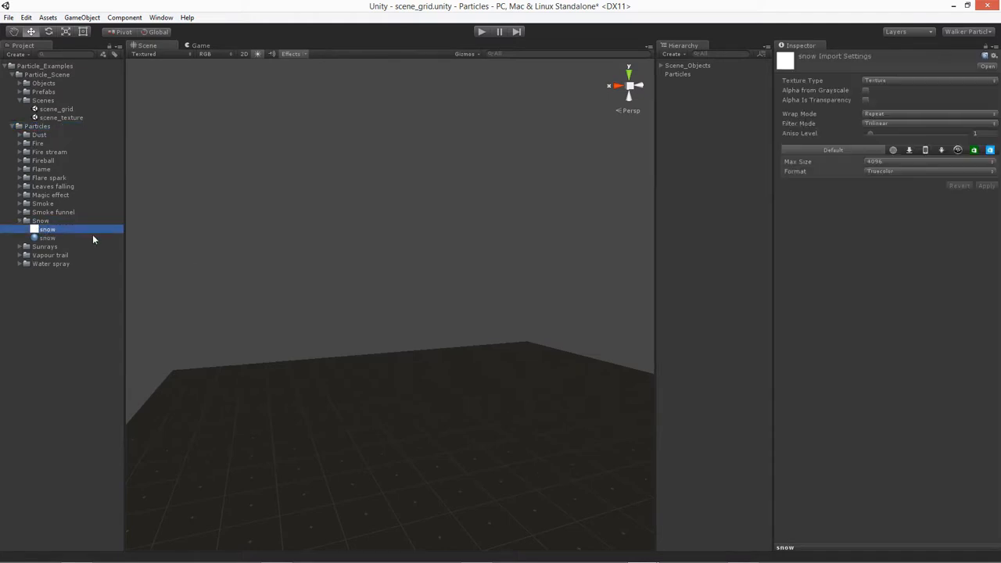
pyautogui.click(819, 546)
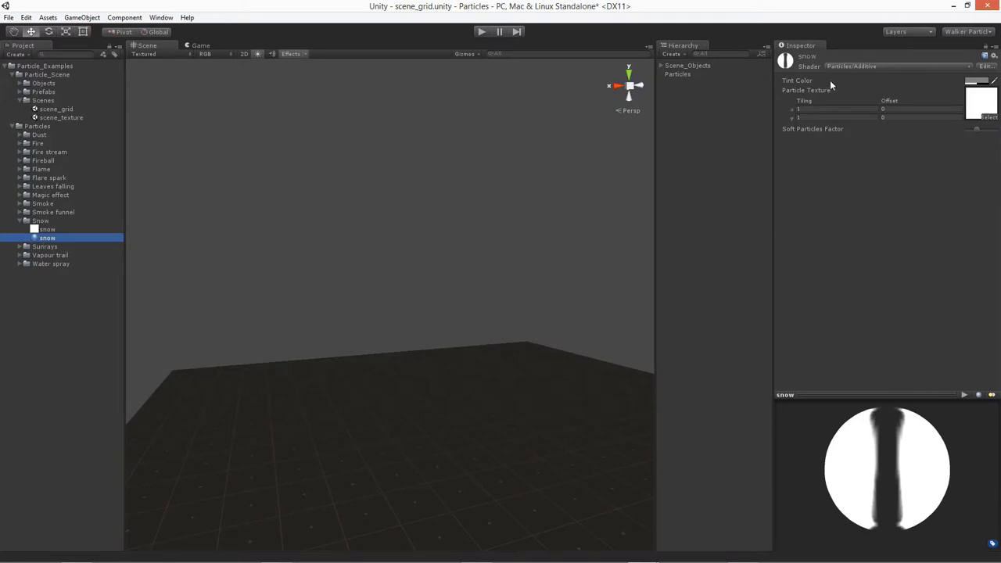
pyautogui.click(848, 67)
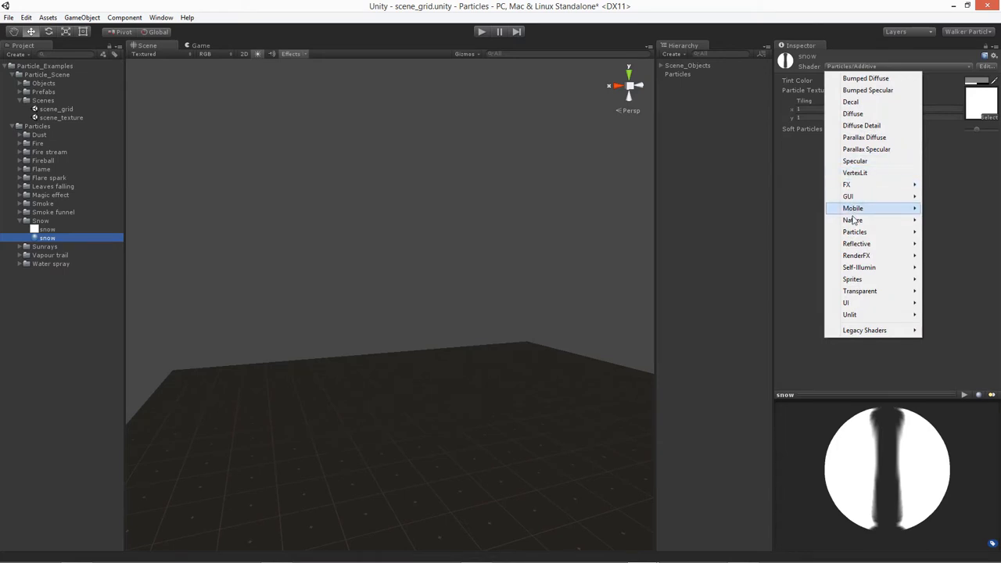
pyautogui.moveTo(854, 231)
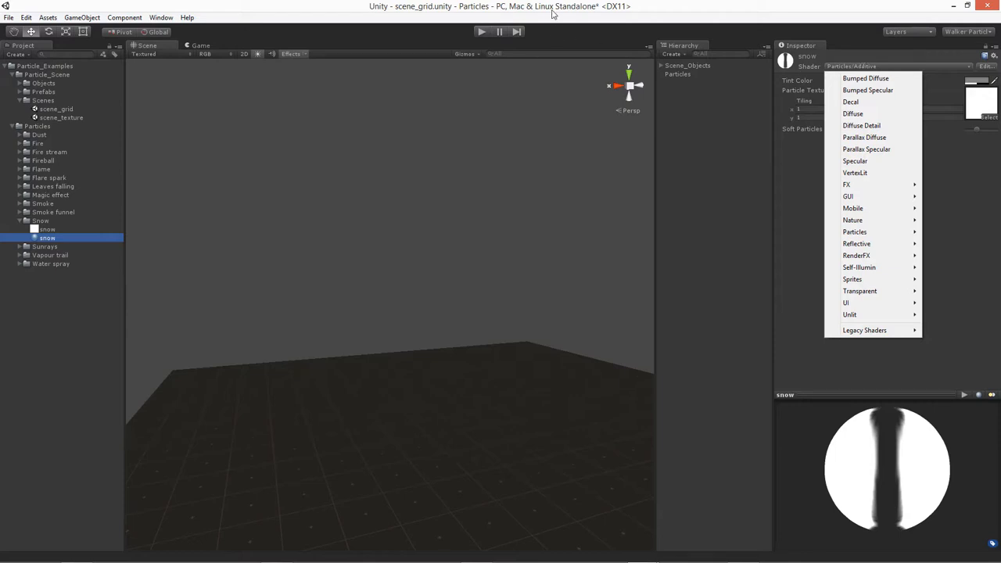
pyautogui.click(384, 34)
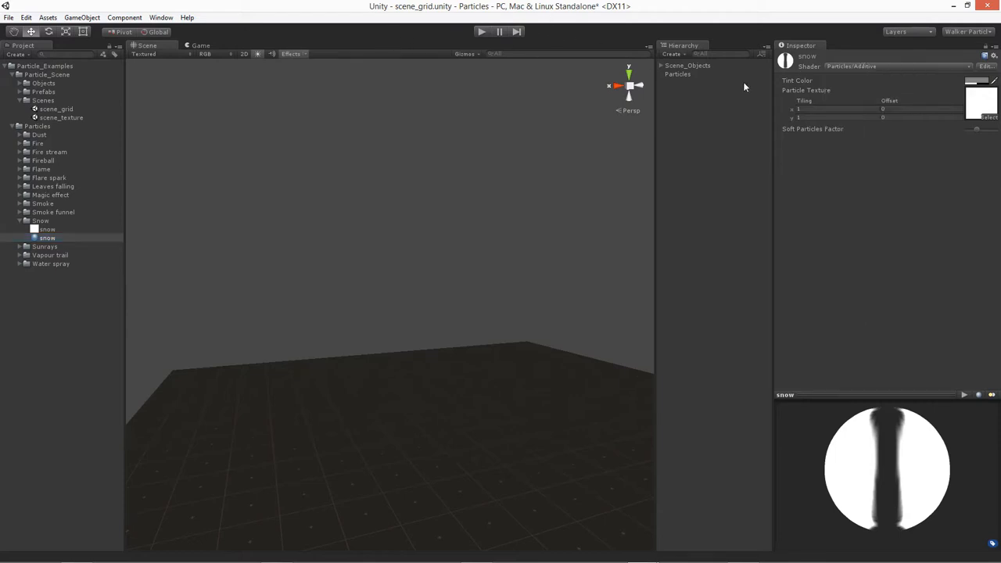
# Step: Create a new particle system in the scene and set its X and Z position to 0
pyautogui.click(671, 55)
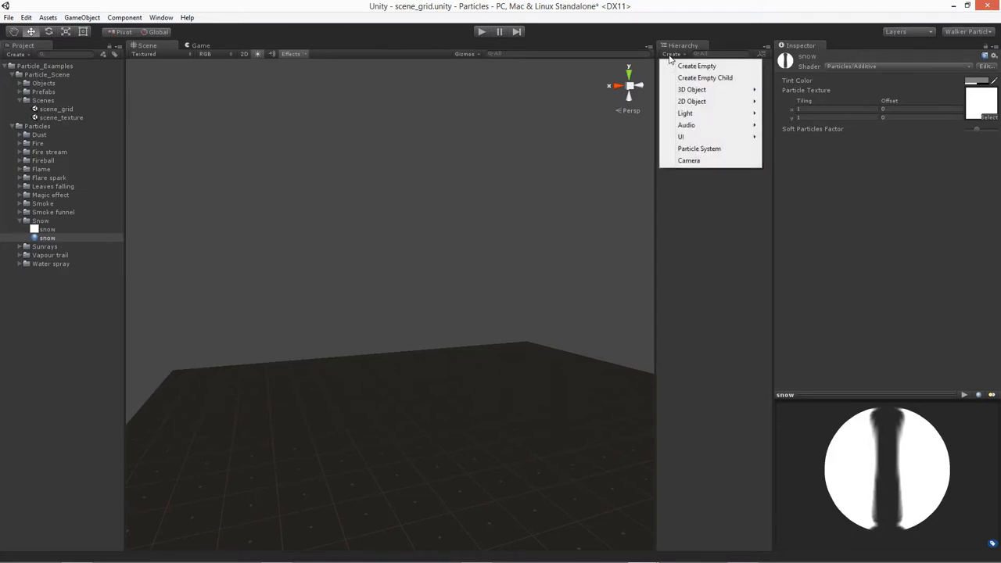
pyautogui.click(706, 149)
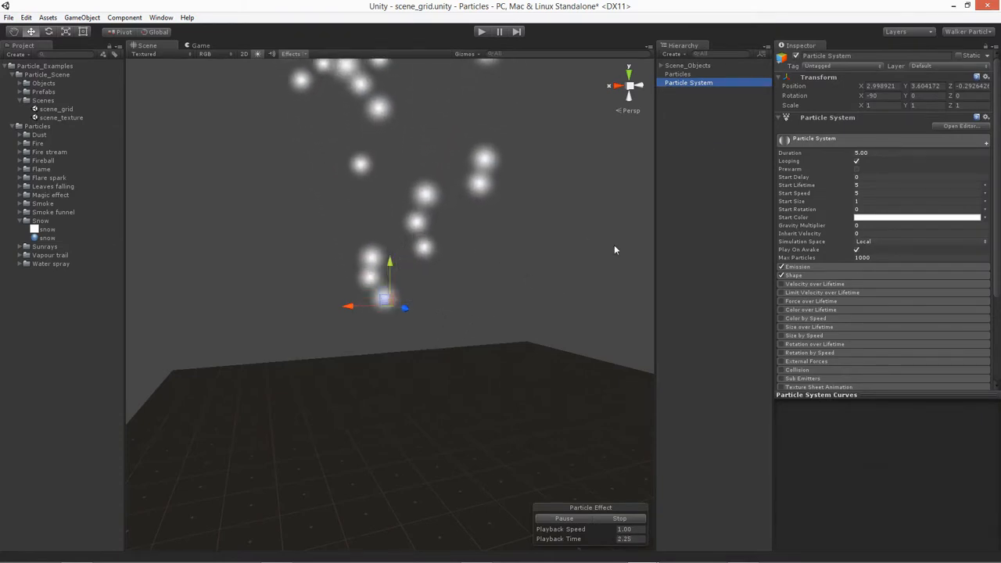
pyautogui.click(880, 86)
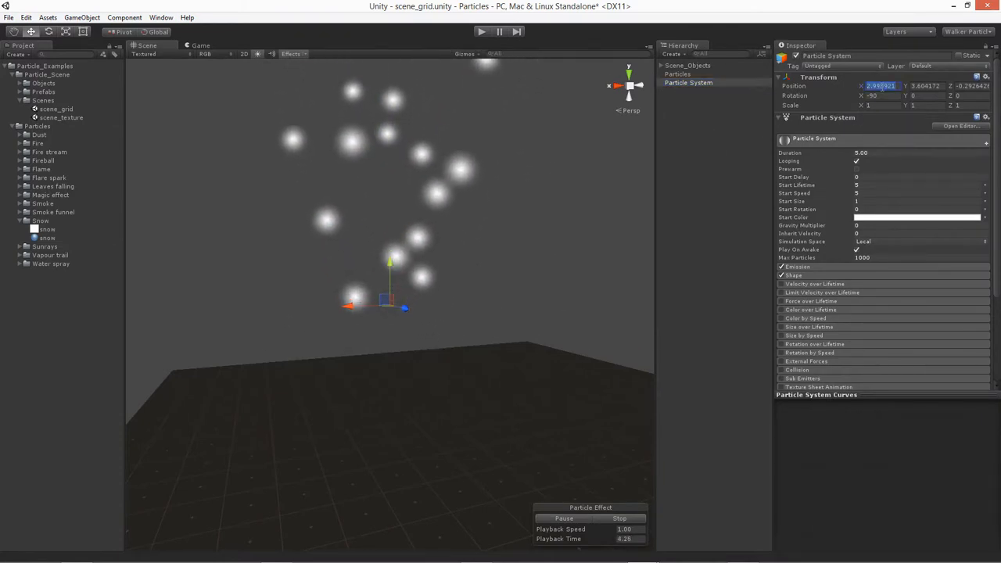
pyautogui.write('0')
pyautogui.press('Tab')
pyautogui.press('Tab')
pyautogui.write('0')
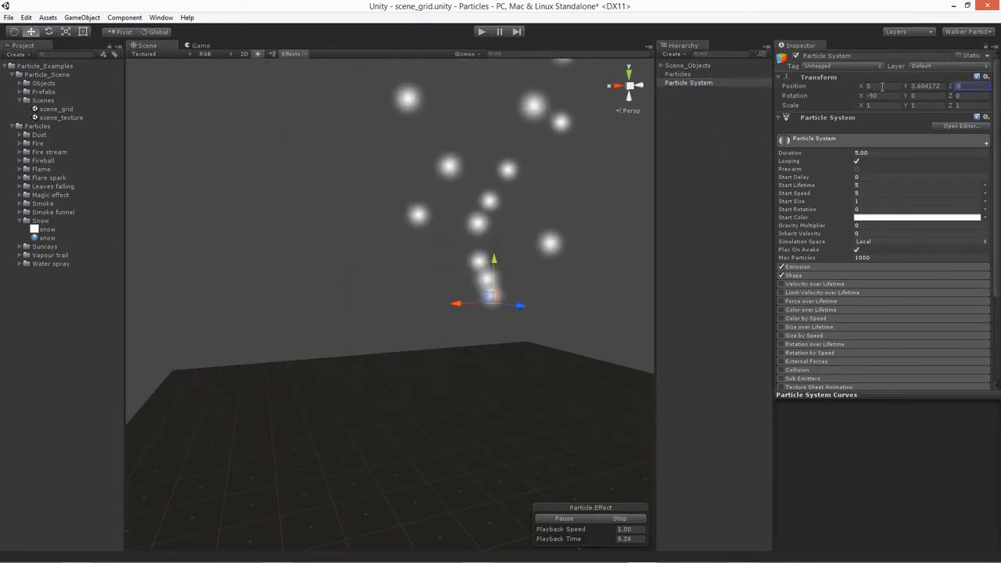
# Step: Raise the particle system above the ground by setting its Y position to 8
pyautogui.click(933, 86)
pyautogui.moveTo(424, 243)
pyautogui.mouseDown(button='middle')
pyautogui.moveTo(415, 284)
pyautogui.moveTo(412, 258)
pyautogui.mouseUp(button='middle')
pyautogui.click(925, 86)
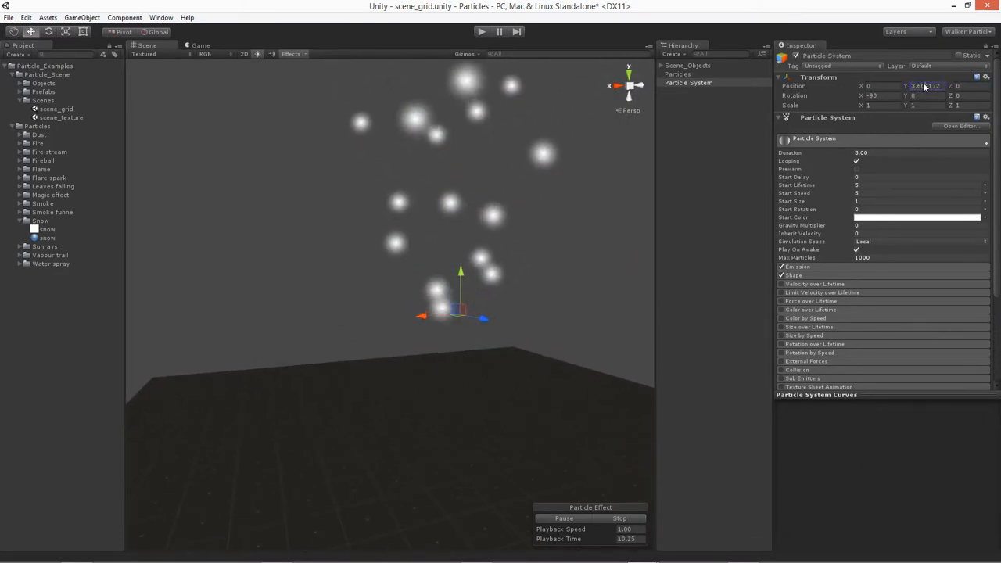
pyautogui.write('8')
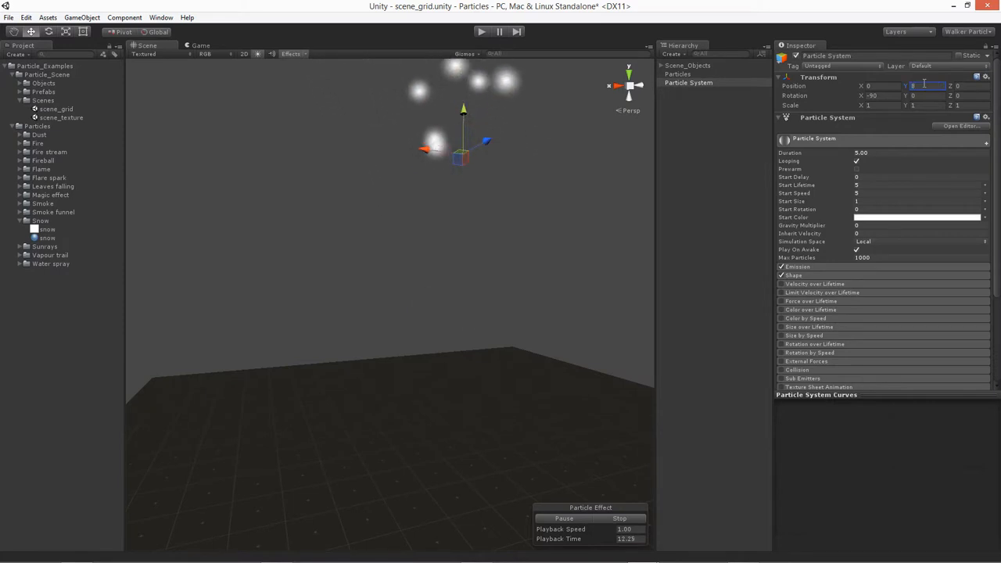
pyautogui.moveTo(442, 188)
pyautogui.mouseDown(button='middle')
pyautogui.moveTo(391, 226)
pyautogui.moveTo(443, 184)
pyautogui.mouseUp(button='middle')
pyautogui.moveTo(339, 237)
pyautogui.keyDown('alt'); pyautogui.mouseDown()
pyautogui.moveTo(600, 249)
pyautogui.moveTo(438, 245)
pyautogui.moveTo(355, 226)
pyautogui.mouseUp(); pyautogui.keyUp('alt')
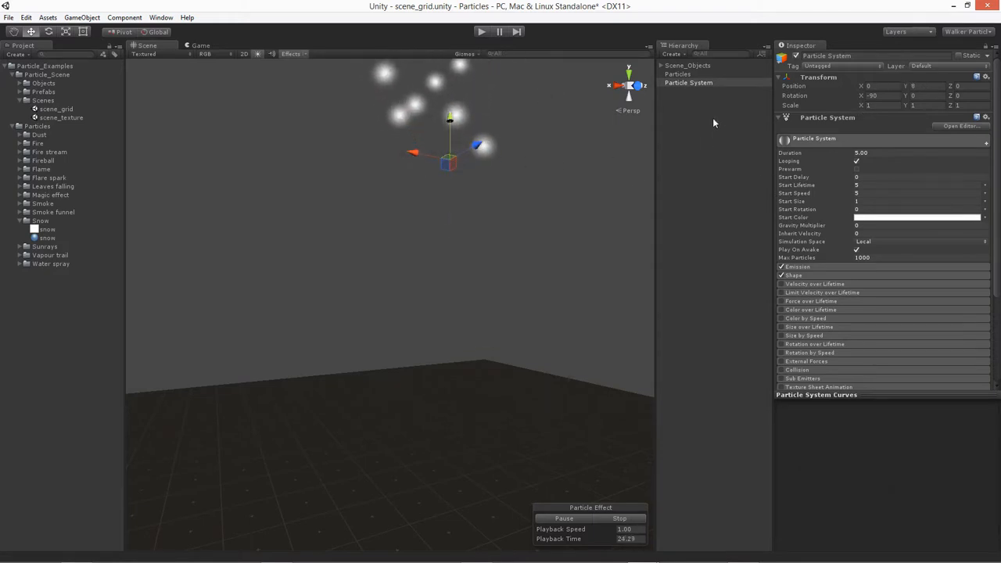
# Step: Rename the particle system object as snow_light
pyautogui.click(856, 55)
pyautogui.write('s')
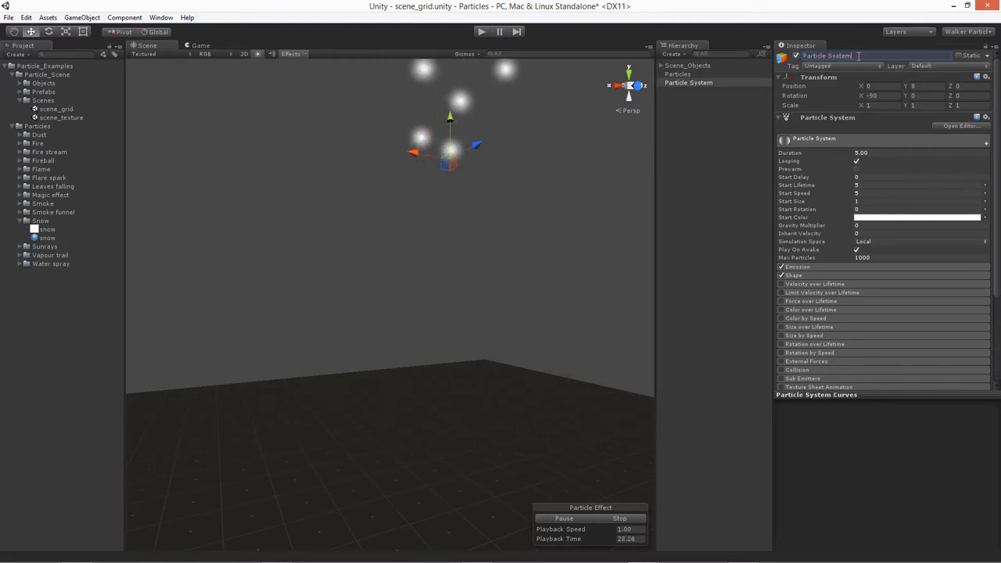
pyautogui.write('now')
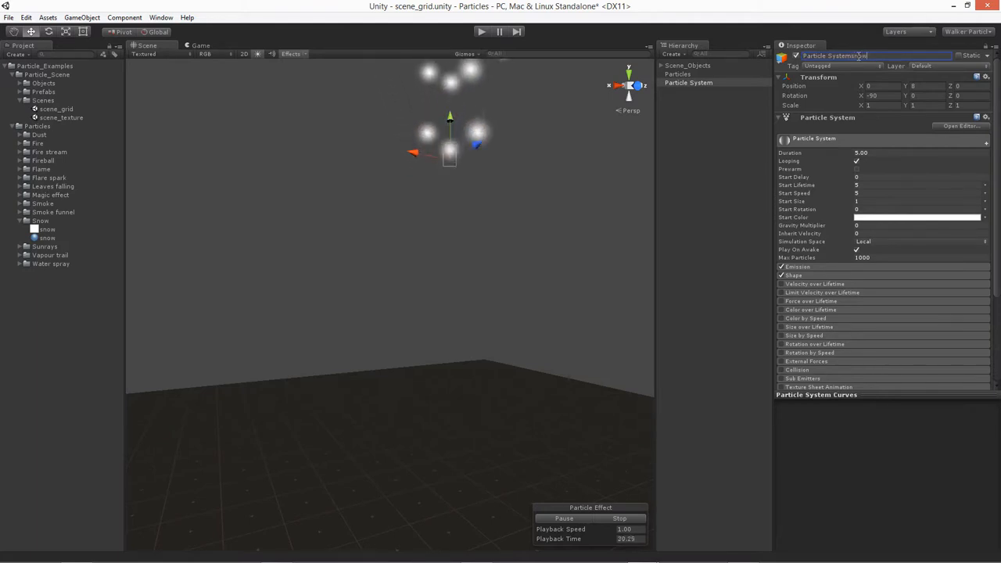
pyautogui.hotkey('ctrl', 'a')
pyautogui.write('snow_light')
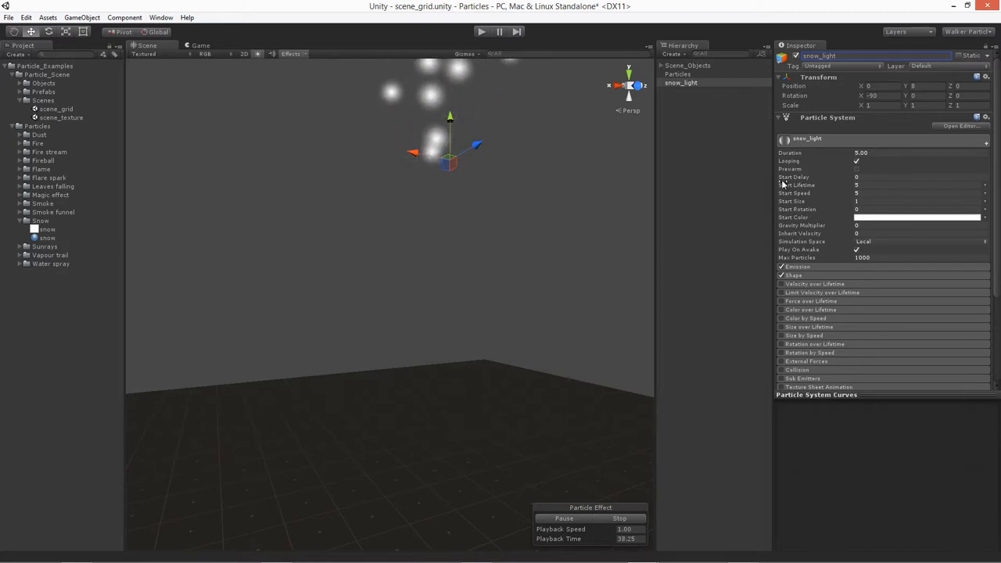
# Step: Assign the snow material from the Snow folder to the renderer of the snow_light particle system
pyautogui.click(814, 394)
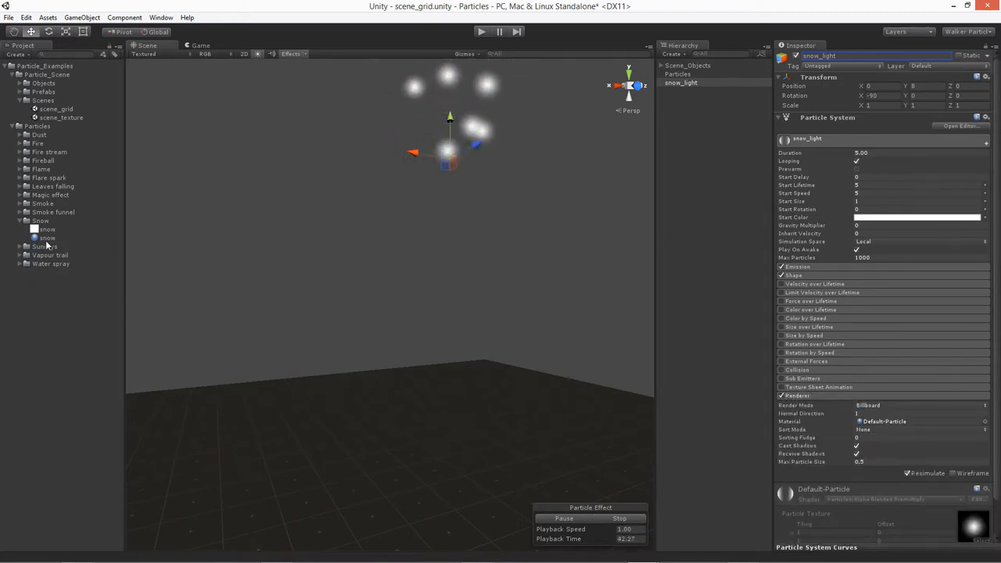
pyautogui.moveTo(43, 239); pyautogui.dragTo(825, 420)
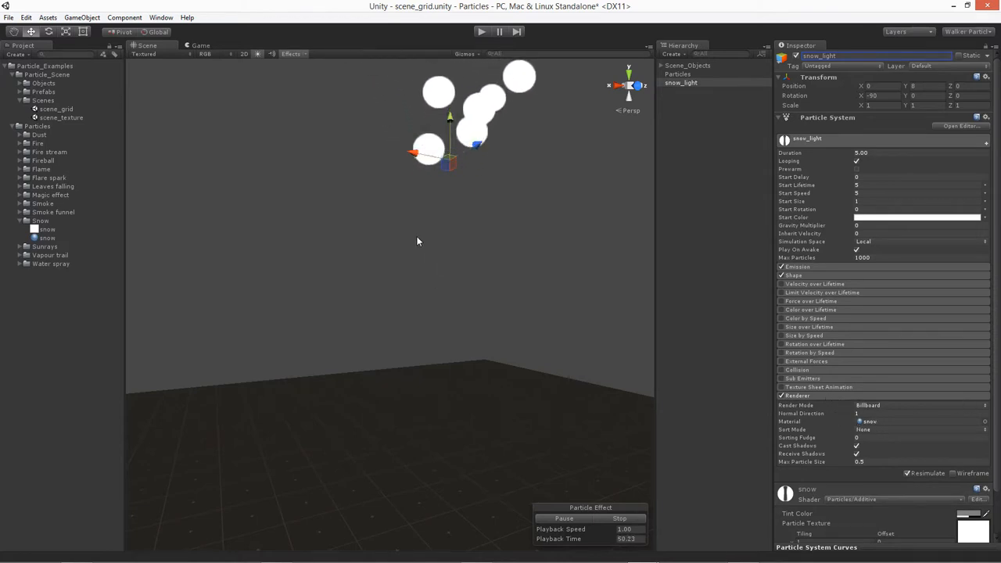
pyautogui.moveTo(465, 212)
pyautogui.mouseDown(button='middle')
pyautogui.moveTo(400, 470)
pyautogui.moveTo(402, 509)
pyautogui.moveTo(464, 198)
pyautogui.mouseUp(button='middle')
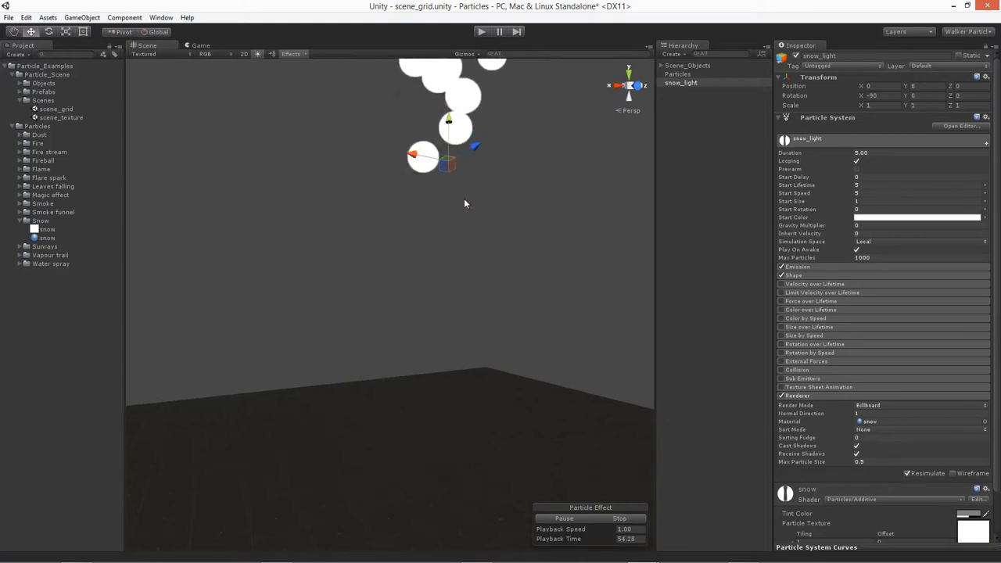
pyautogui.moveTo(470, 278); pyautogui.dragTo(478, 257, button='middle')
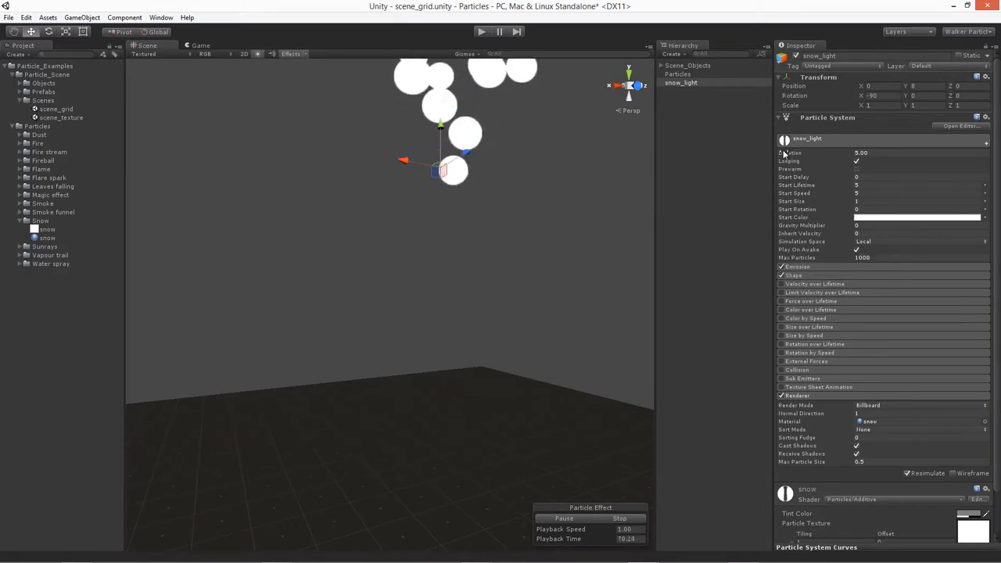
# Step: Set the snow_light particle system's duration to 1.00 and its start delay to 0.1
pyautogui.click(884, 152)
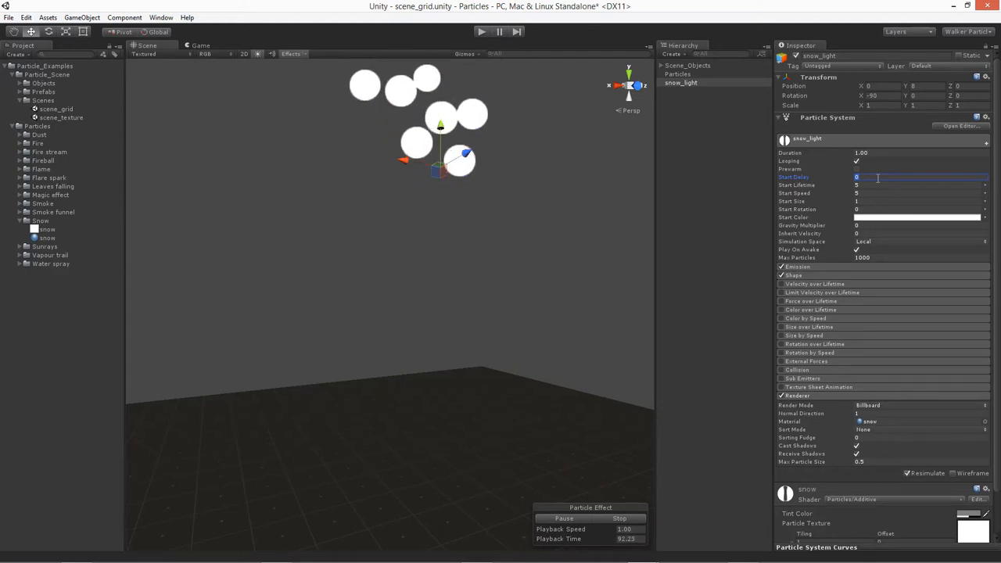
pyautogui.write('2')
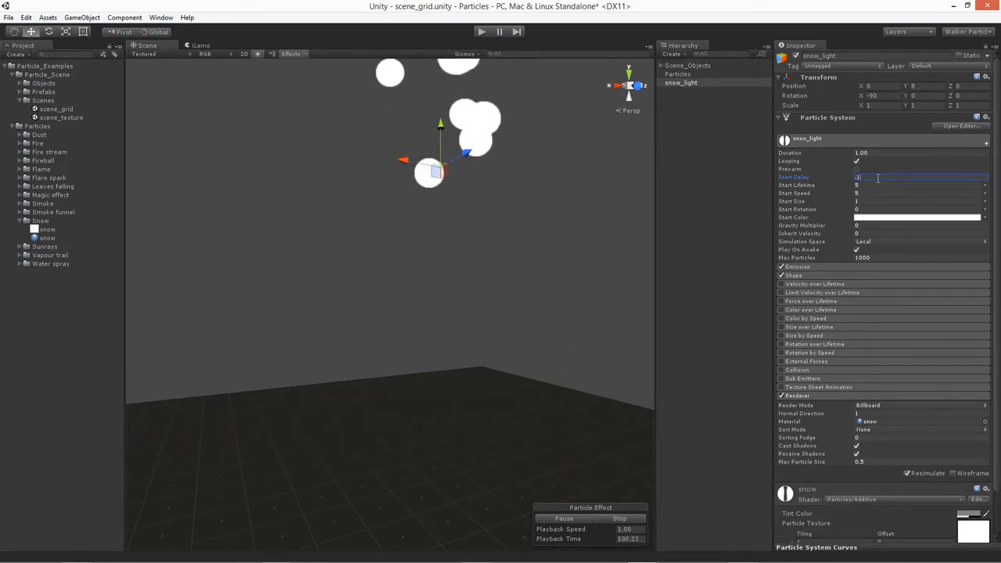
pyautogui.write('0.1')
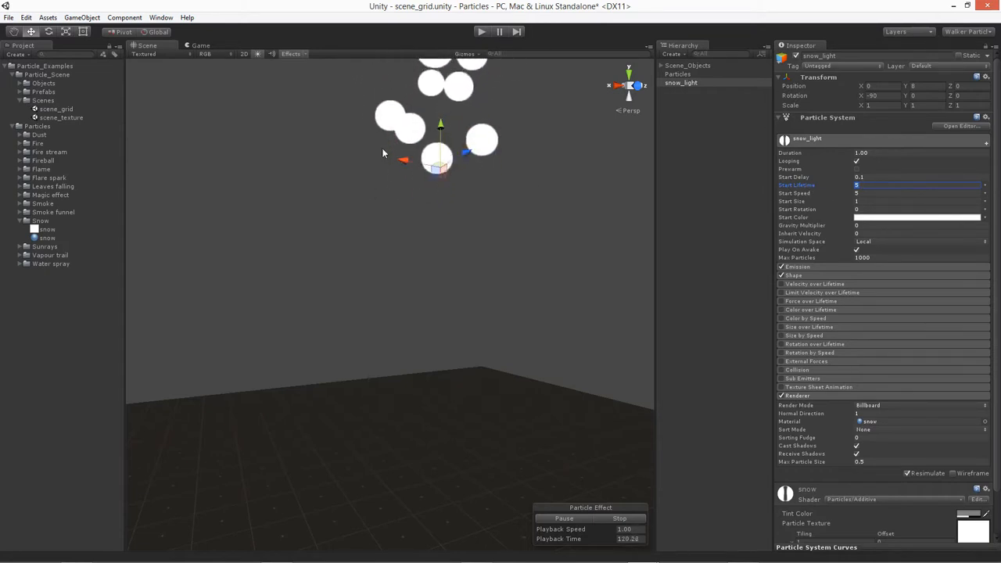
# Step: Set the start lifetime of the snow_light particles to 4 and their start speed to 0
pyautogui.moveTo(383, 158); pyautogui.dragTo(395, 436, button='middle')
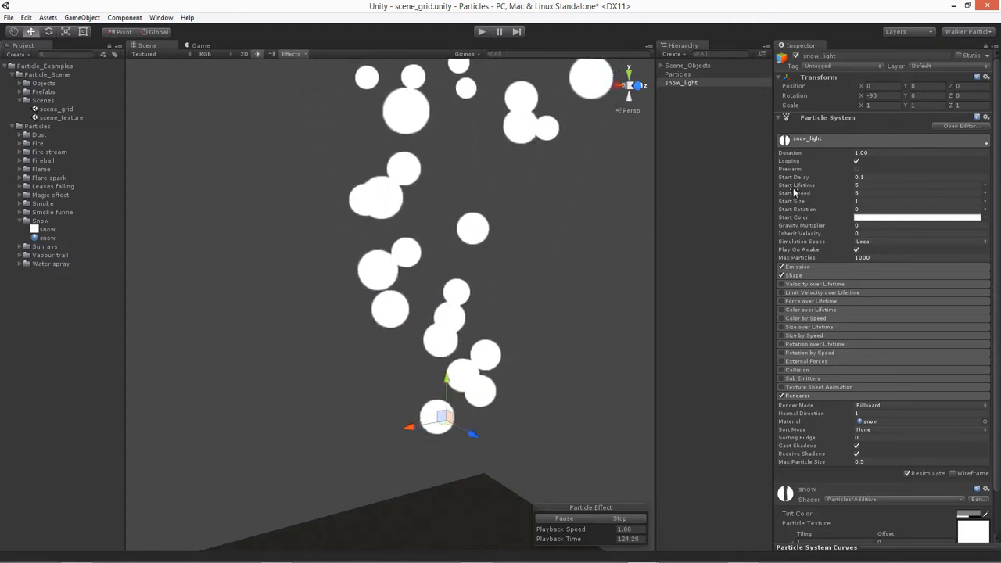
pyautogui.click(860, 185)
pyautogui.write('4')
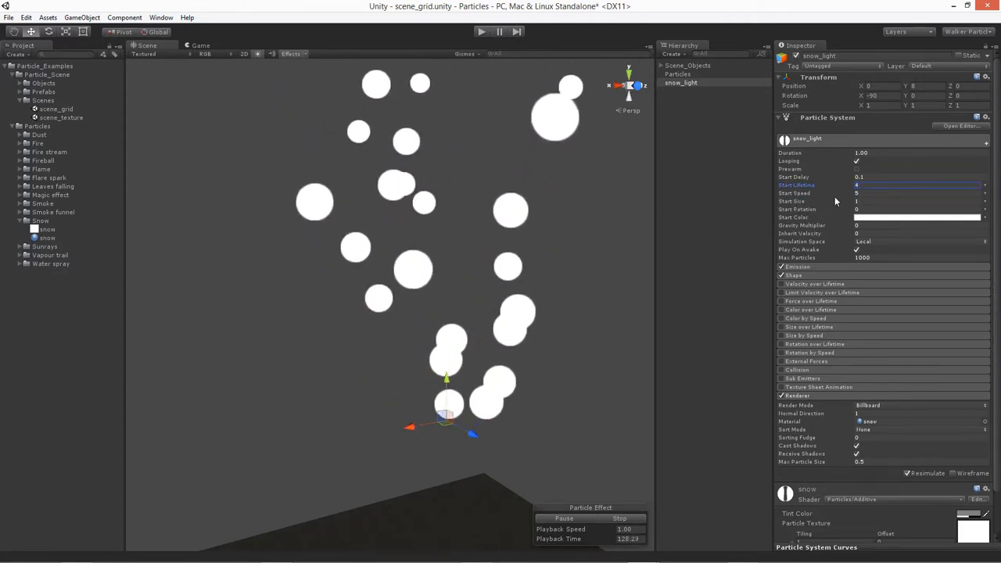
pyautogui.press('Tab')
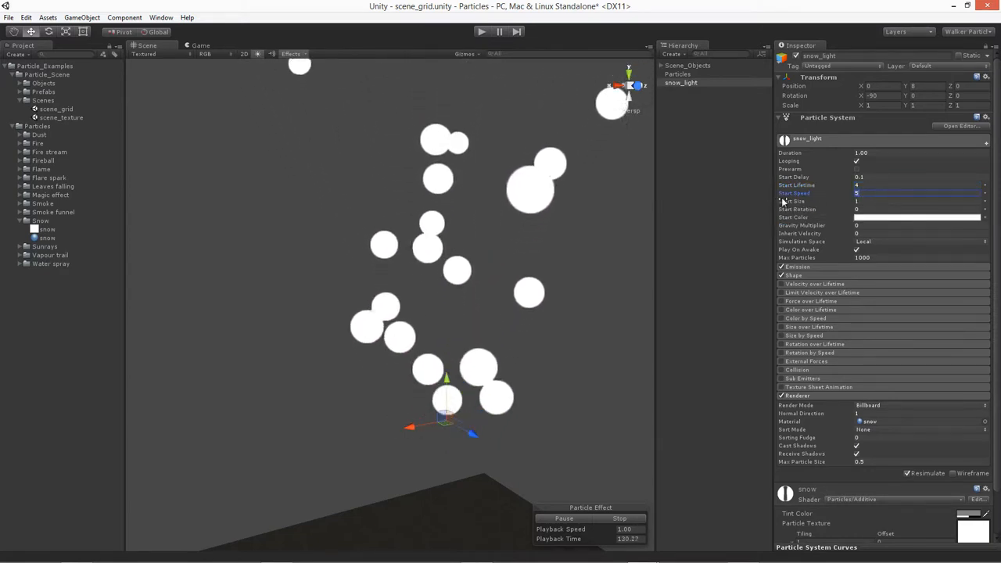
pyautogui.write('0')
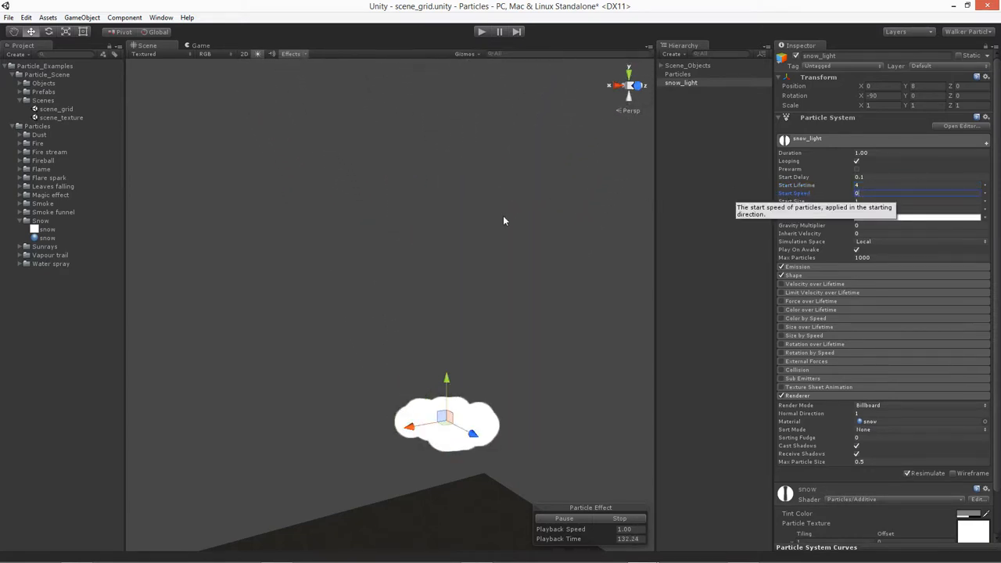
pyautogui.moveTo(466, 396); pyautogui.dragTo(427, 214, button='middle')
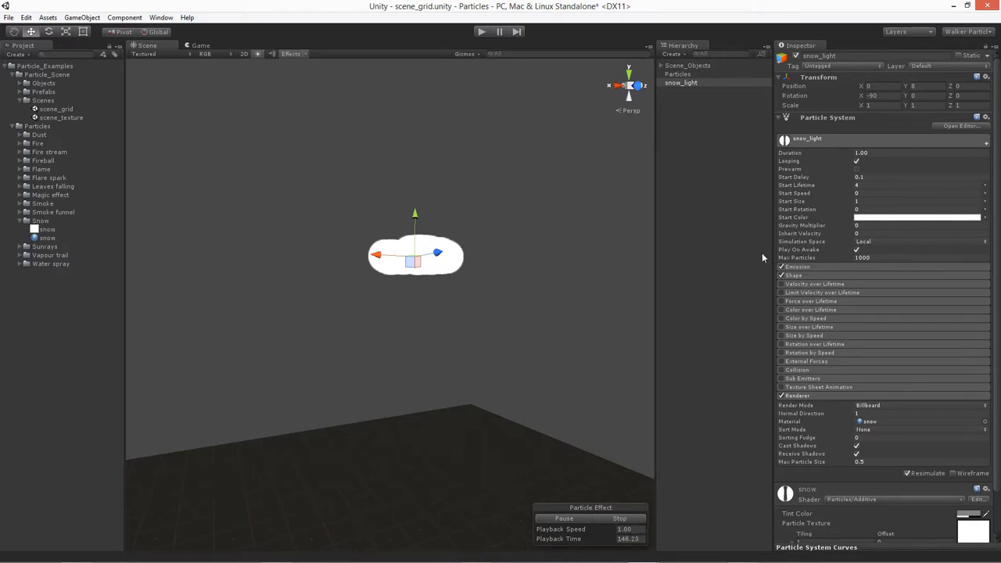
# Step: Make the particles' start size Random Between Two Constants, with values 0.05 and 0.07
pyautogui.moveTo(818, 182)
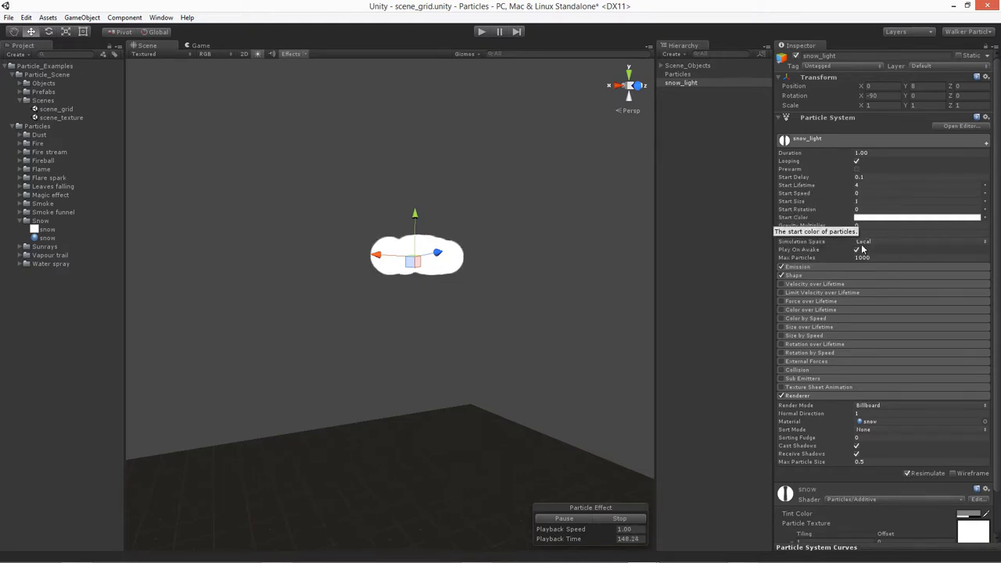
pyautogui.click(795, 203)
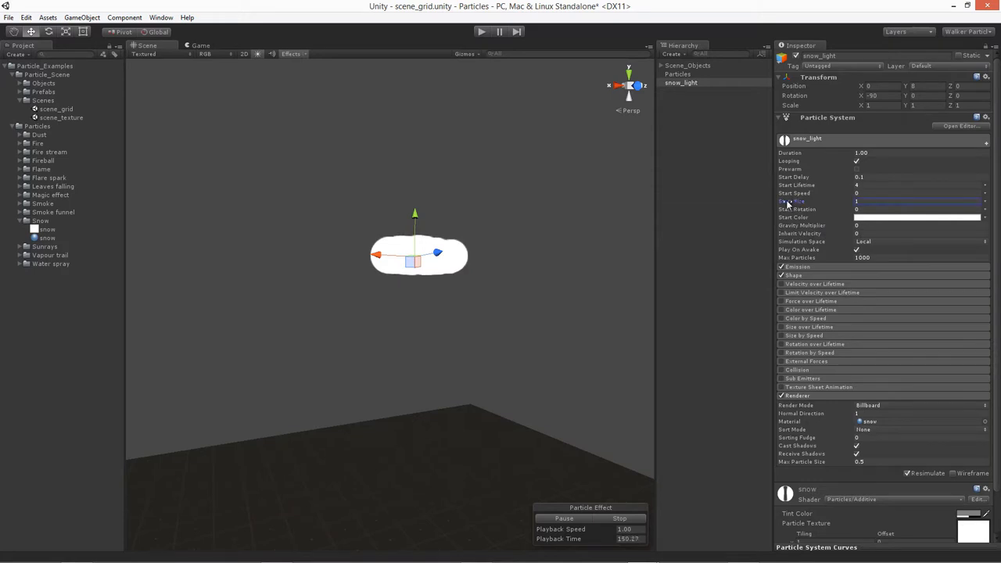
pyautogui.click(984, 202)
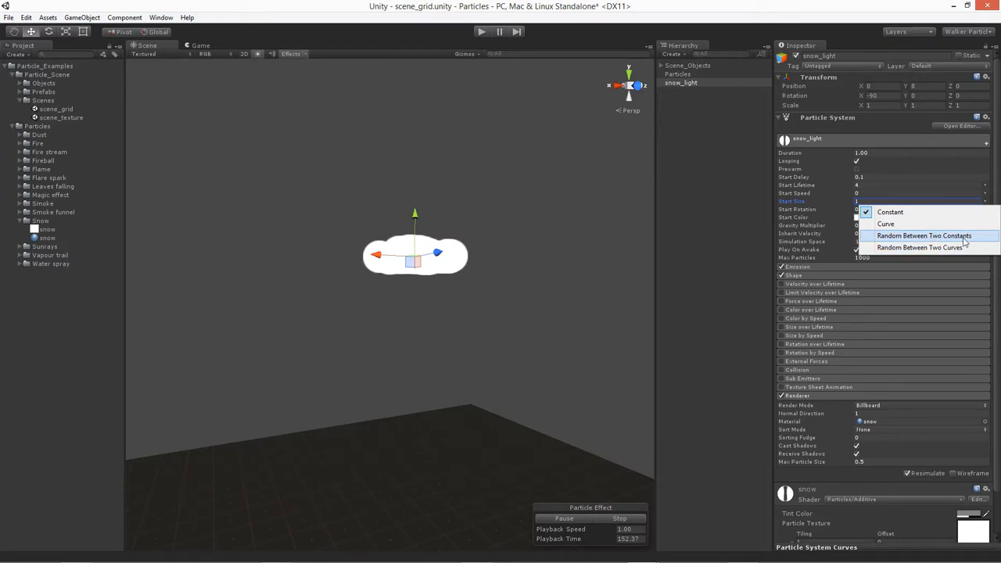
pyautogui.click(964, 238)
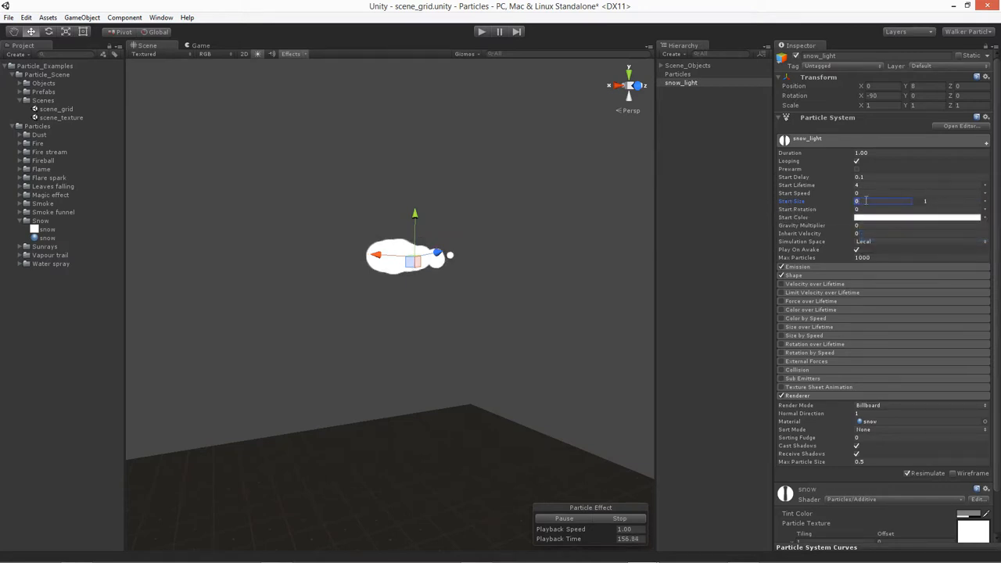
pyautogui.write('0.05')
pyautogui.click(930, 200)
pyautogui.write('0.05')
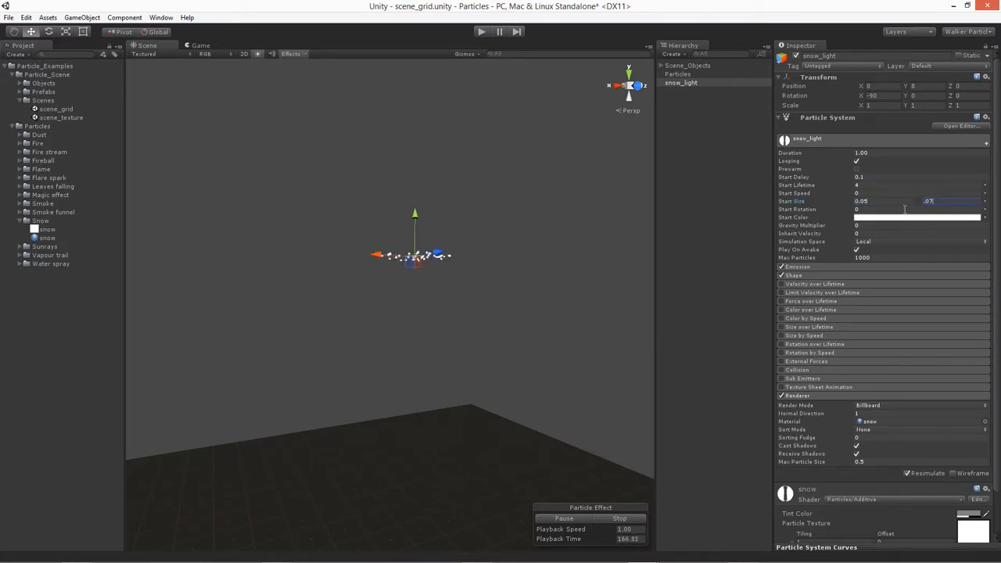
pyautogui.moveTo(392, 273); pyautogui.dragTo(398, 285, button='middle')
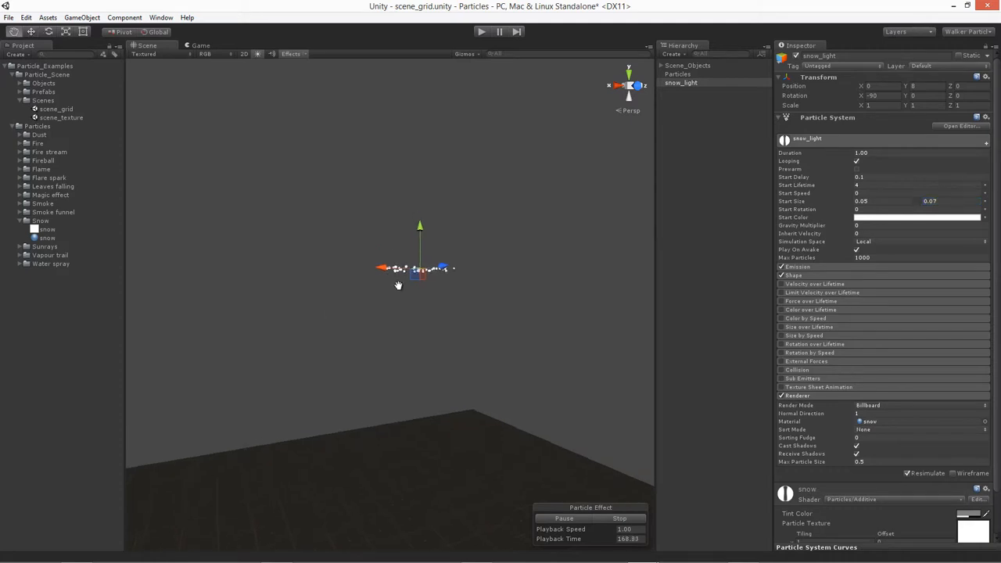
pyautogui.scroll(5, 398, 285)
pyautogui.scroll(-5, 448, 375)
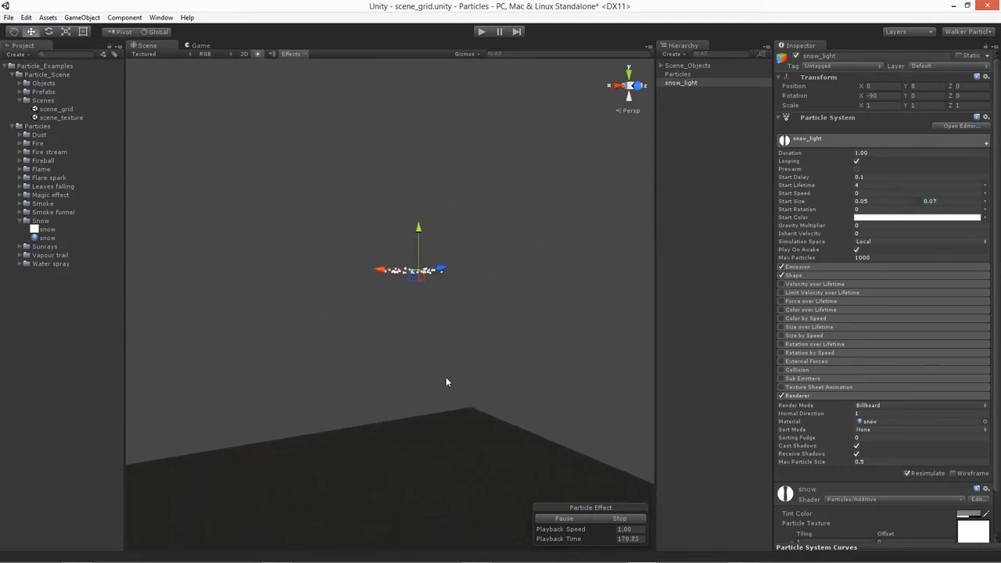
# Step: Make the snow_light particles' start rotation Random Between Two Constants, with values 0 and 360
pyautogui.moveTo(449, 380); pyautogui.dragTo(393, 387, button='middle')
pyautogui.keyDown('alt'); pyautogui.moveTo(469, 358); pyautogui.dragTo(498, 406); pyautogui.keyUp('alt')
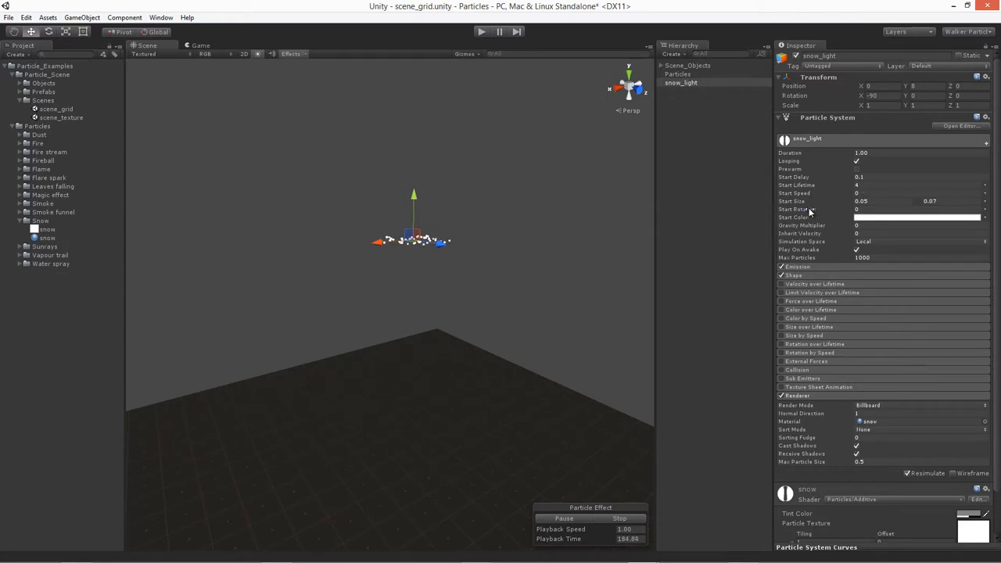
pyautogui.click(862, 211)
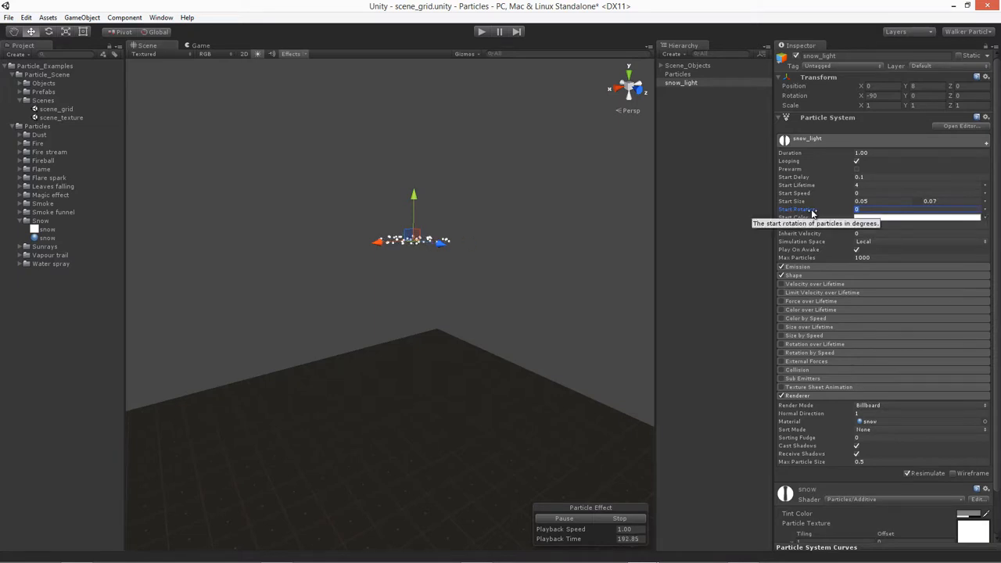
pyautogui.click(985, 210)
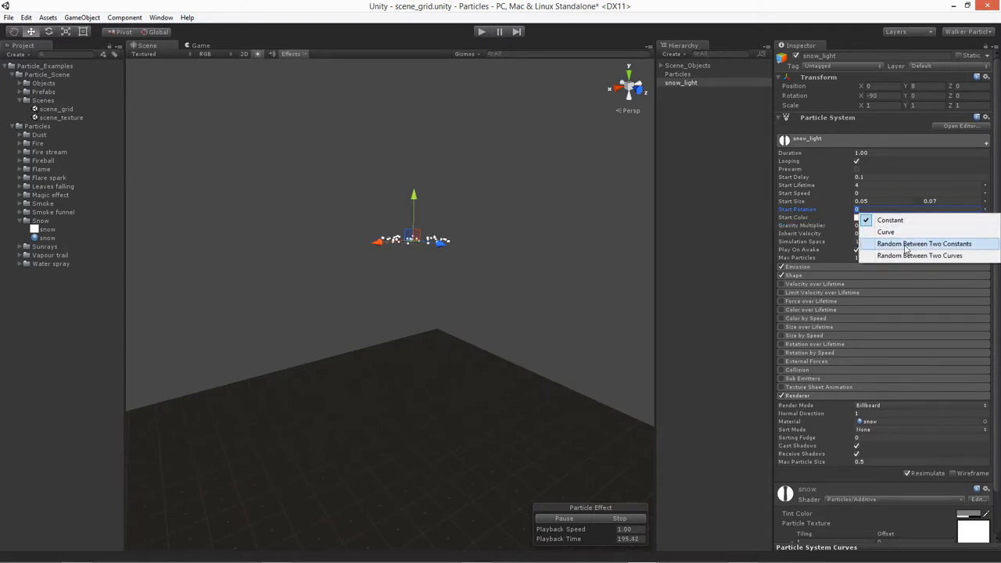
pyautogui.click(939, 244)
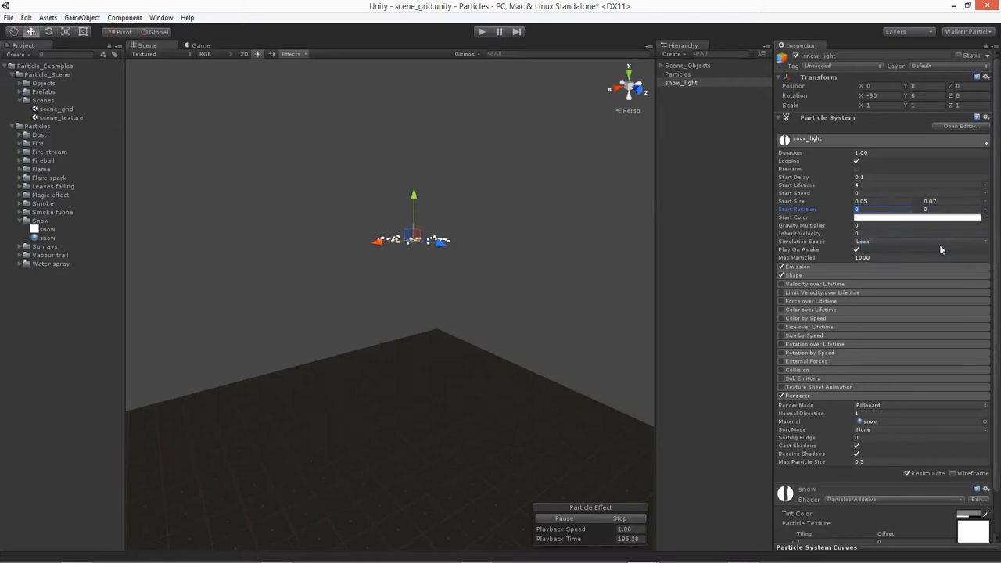
pyautogui.click(928, 209)
pyautogui.write('360')
# Step: Reduce the alpha of the particles' white start color to about half and inspect the semi-transparent flakes up close
pyautogui.click(868, 219)
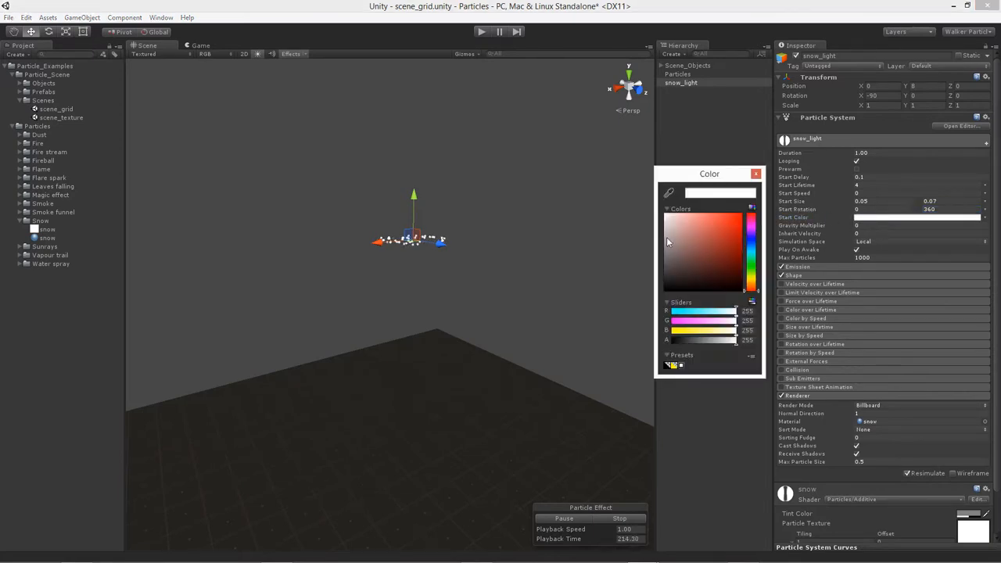
pyautogui.click(706, 340)
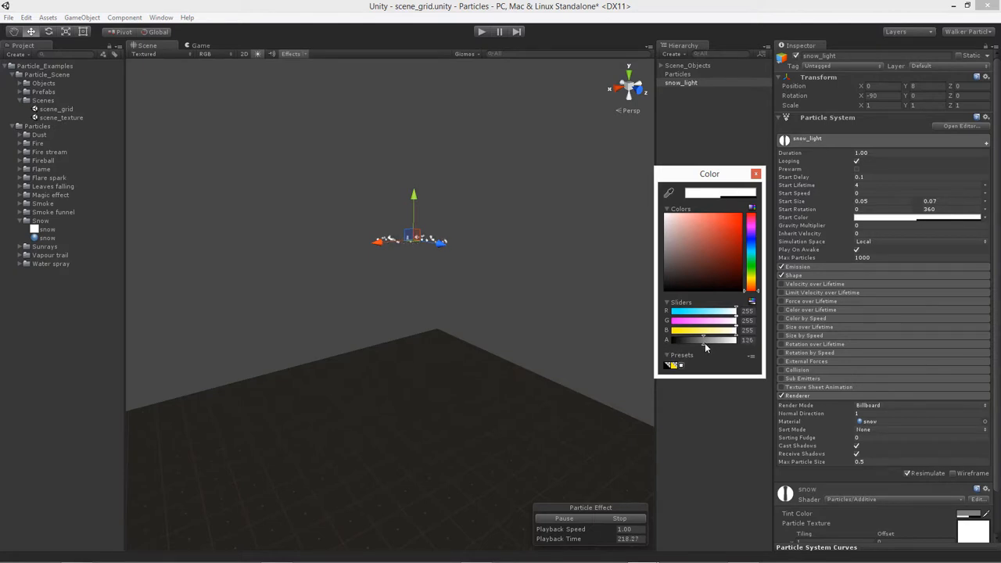
pyautogui.click(747, 340)
pyautogui.click(439, 215)
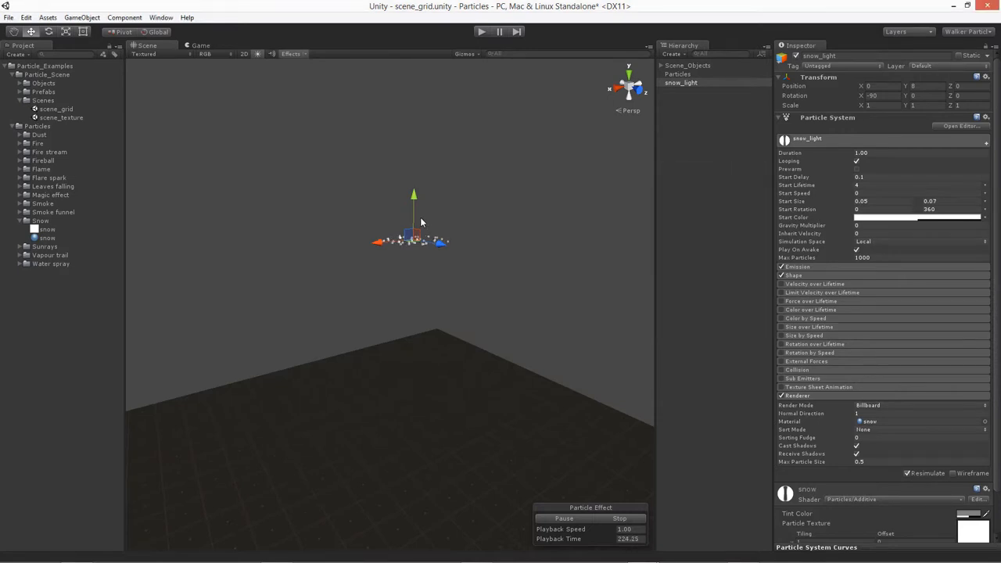
pyautogui.scroll(5, 412, 232)
pyautogui.moveTo(444, 201); pyautogui.dragTo(435, 220, button='middle')
pyautogui.scroll(5, 404, 282)
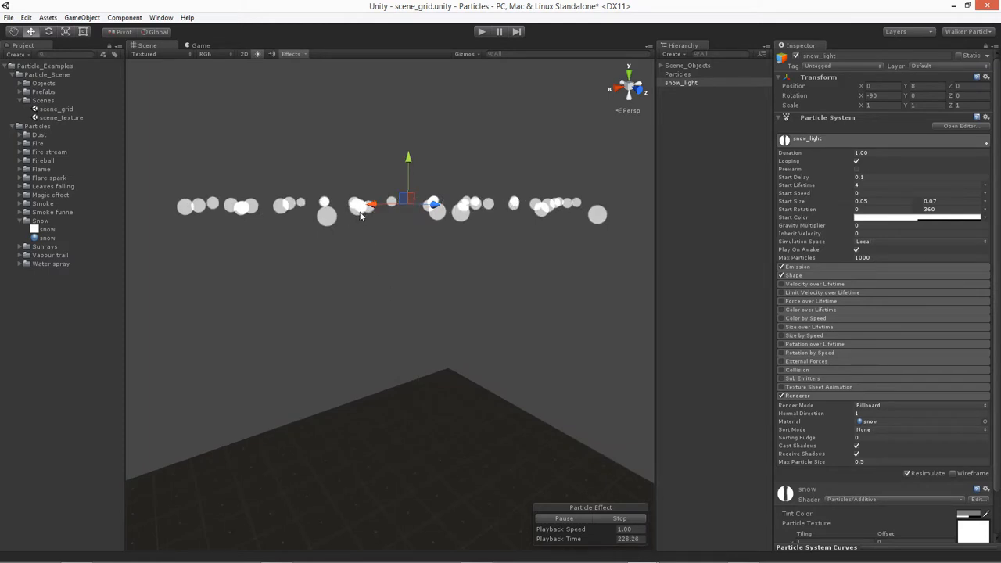
pyautogui.scroll(-3, 478, 247)
pyautogui.scroll(-3, 477, 251)
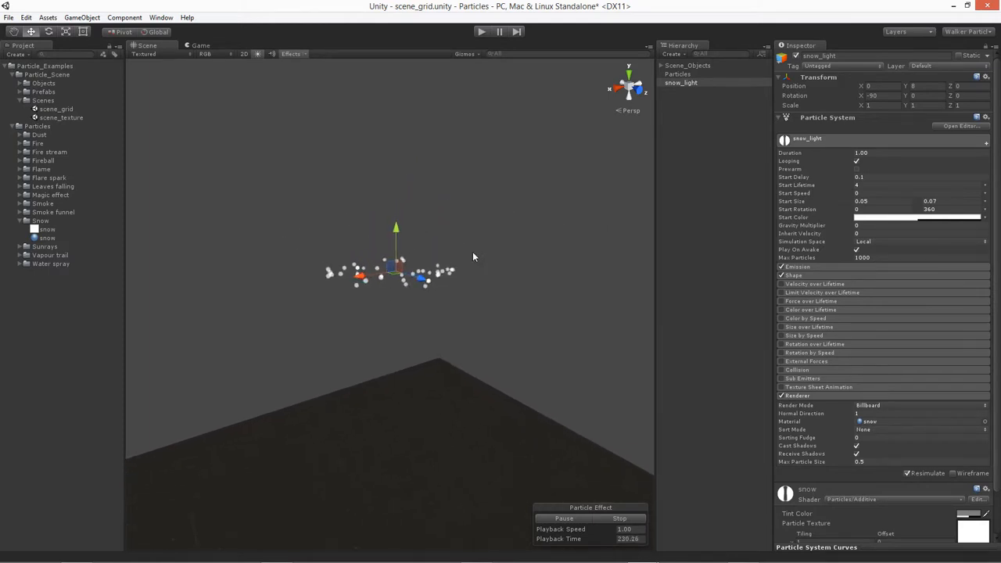
# Step: Try a gravity multiplier of 0.03 on the snow particles and set it back to 0
pyautogui.moveTo(408, 304); pyautogui.dragTo(385, 218, button='middle')
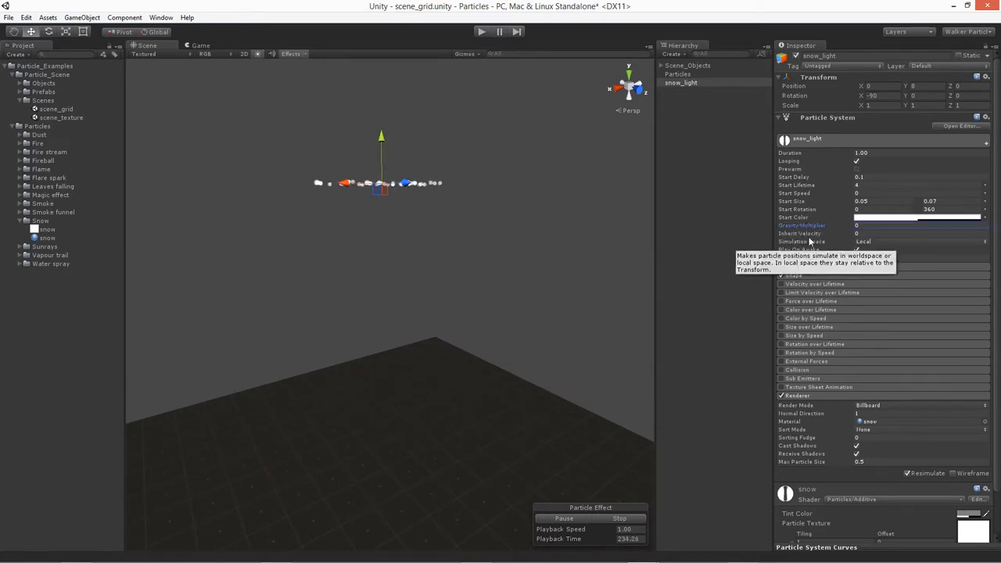
pyautogui.click(791, 227)
pyautogui.moveTo(791, 227); pyautogui.dragTo(796, 228)
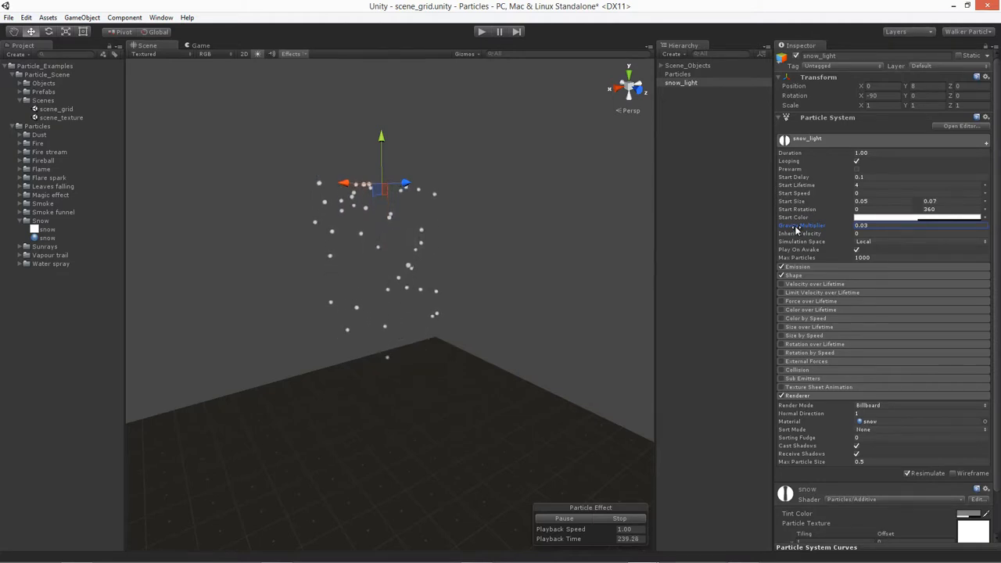
pyautogui.click(879, 225)
pyautogui.write('0')
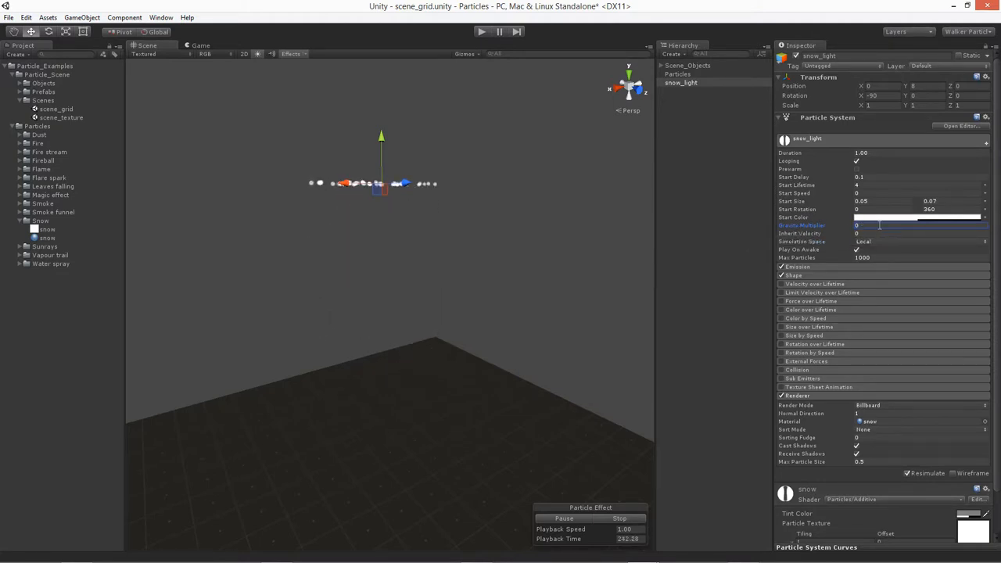
# Step: Switch the snow_light particle system's simulation space to World
pyautogui.click(796, 244)
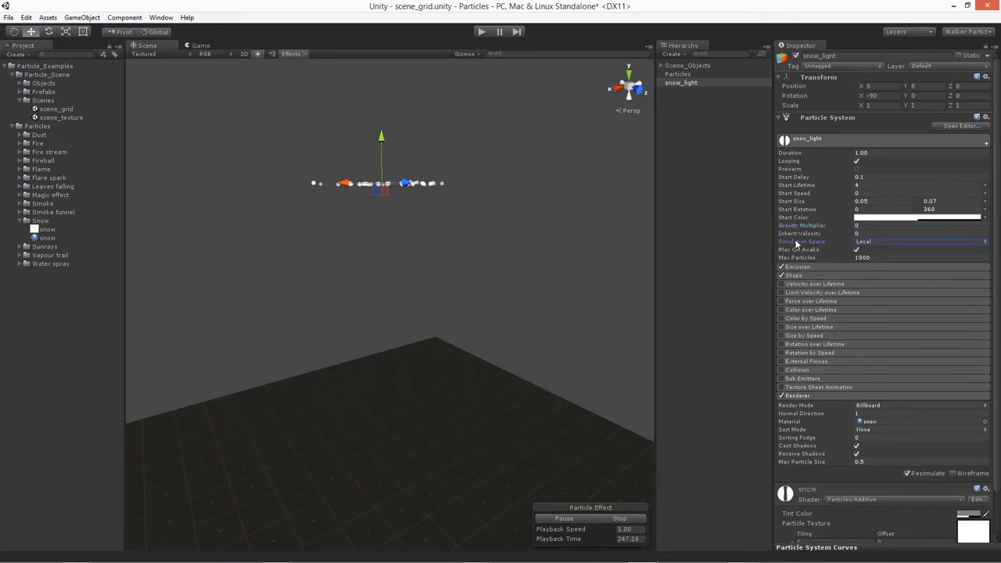
pyautogui.click(856, 244)
pyautogui.click(875, 251)
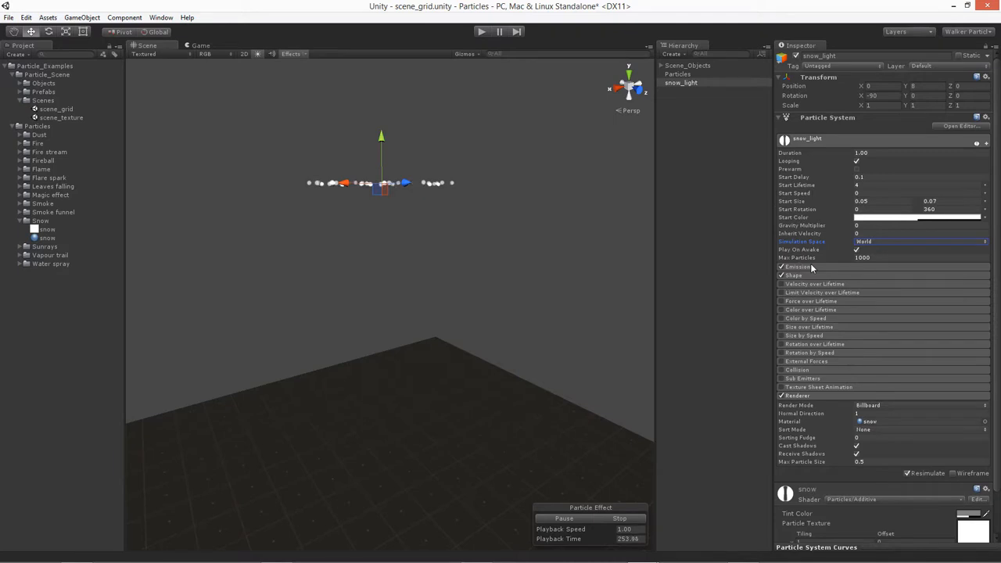
# Step: Try an emission rate of 100 for the snow particles and return the rate to 10
pyautogui.click(842, 266)
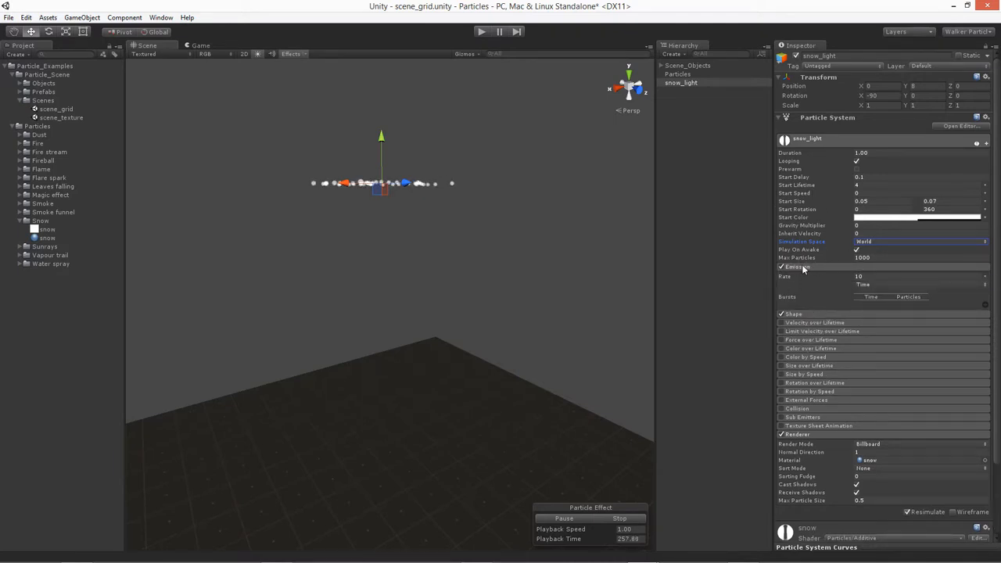
pyautogui.click(866, 275)
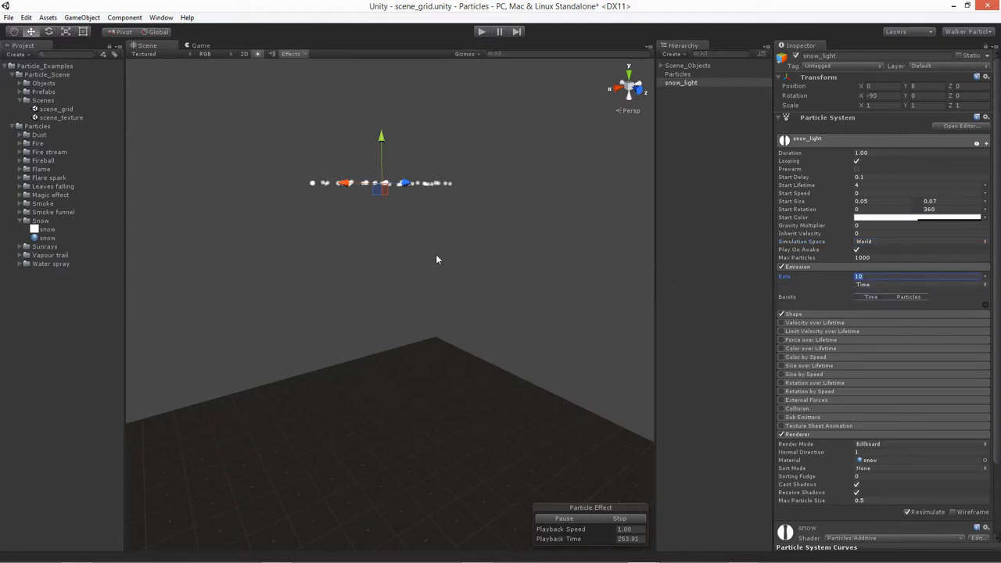
pyautogui.click(868, 276)
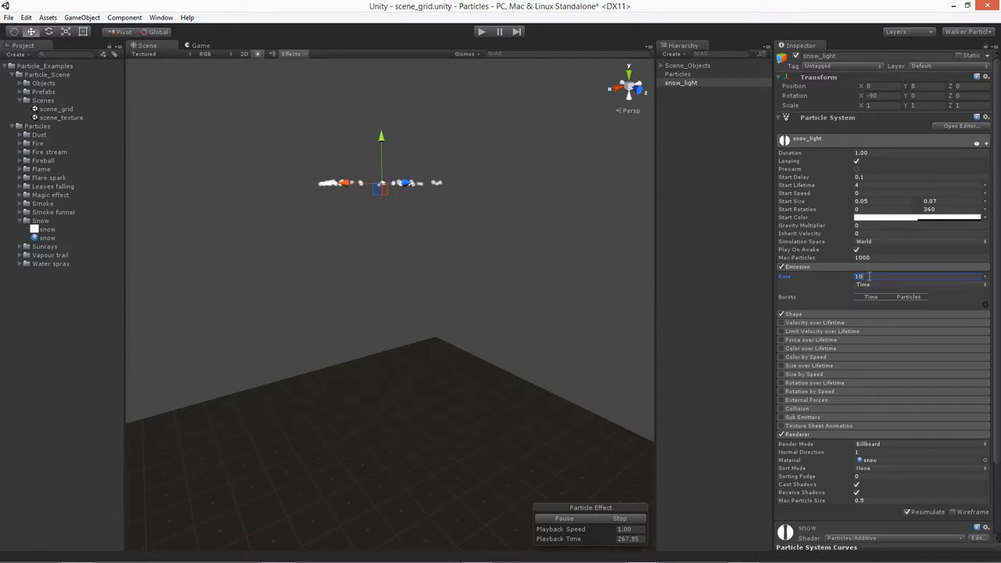
pyautogui.write('0')
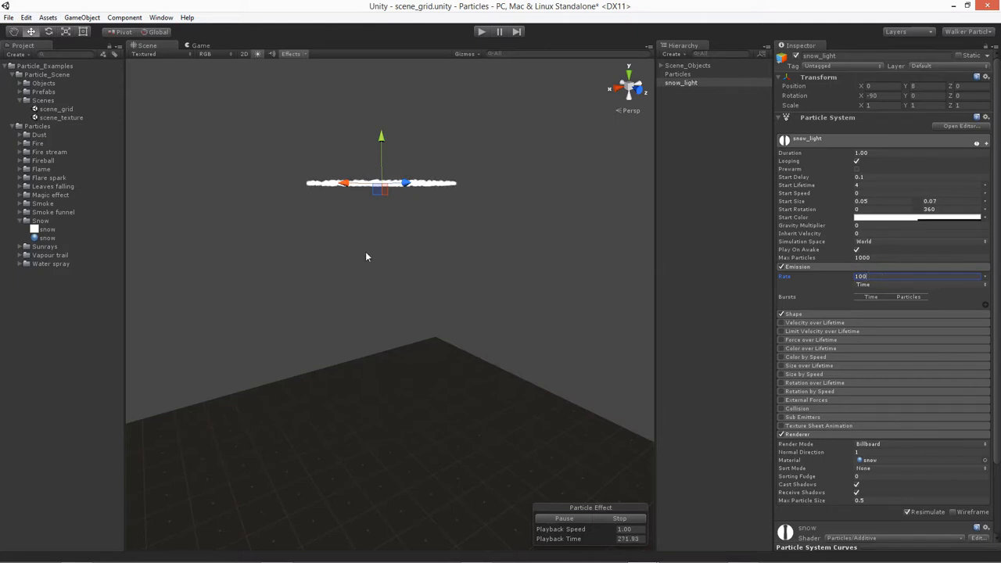
pyautogui.keyDown('alt'); pyautogui.moveTo(319, 291); pyautogui.dragTo(326, 326); pyautogui.keyUp('alt')
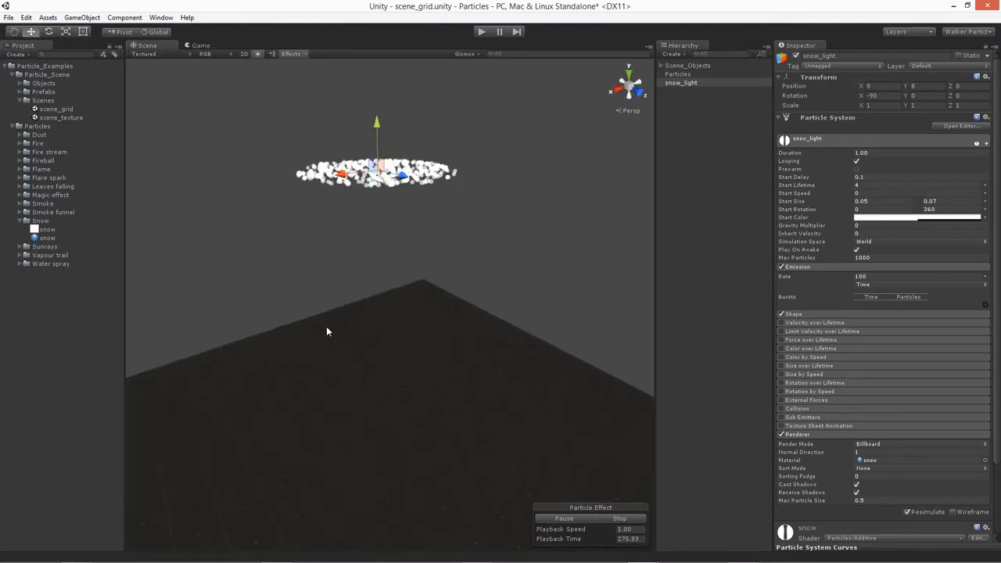
pyautogui.click(880, 276)
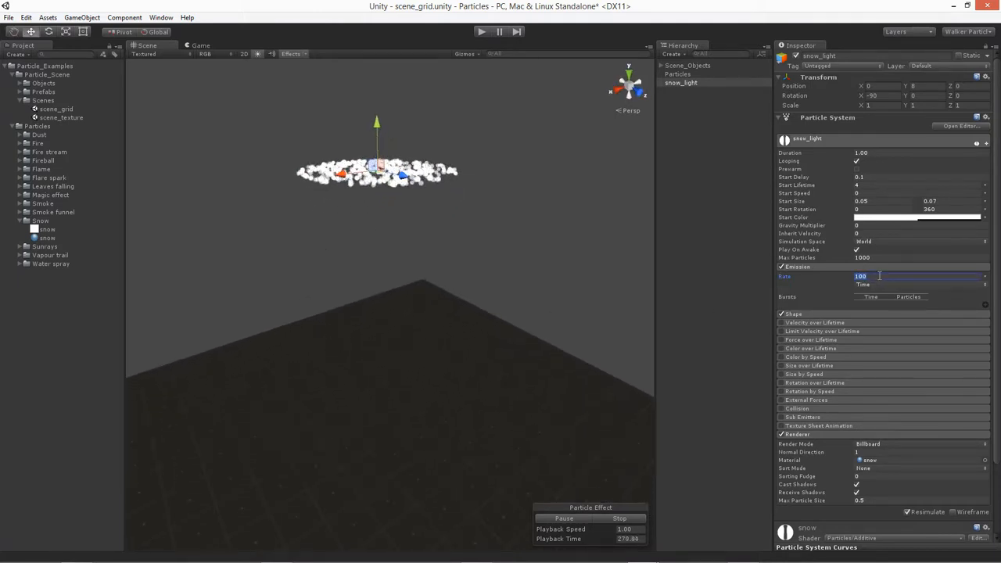
pyautogui.write('10')
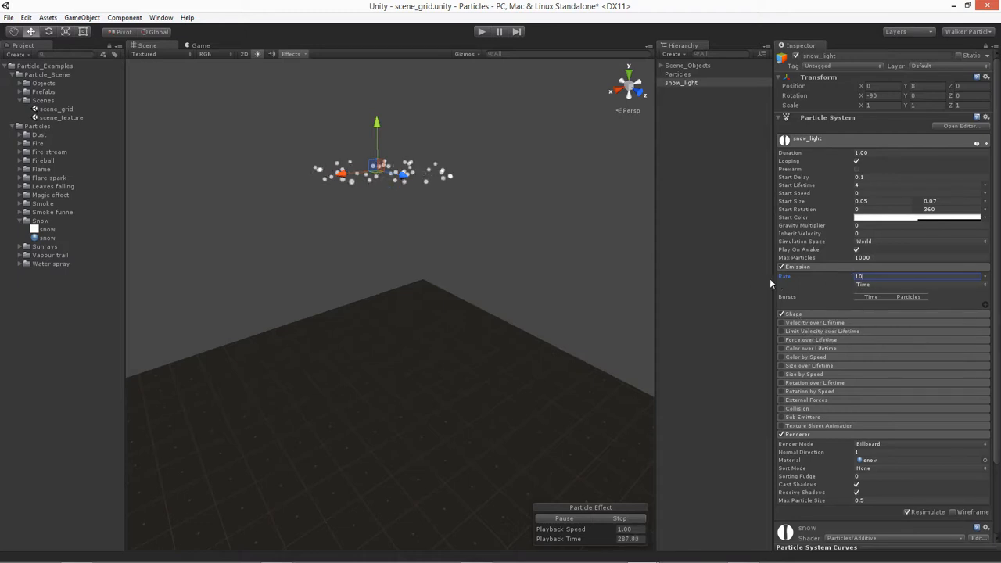
# Step: Change the emitter shape of the snow_light particle system to Box
pyautogui.click(815, 315)
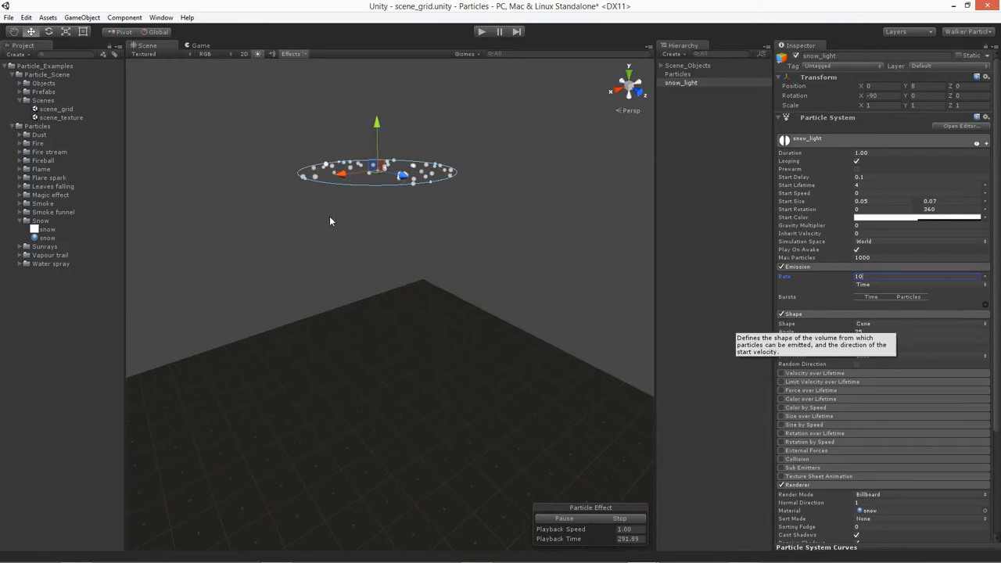
pyautogui.moveTo(310, 348); pyautogui.dragTo(335, 374, button='middle')
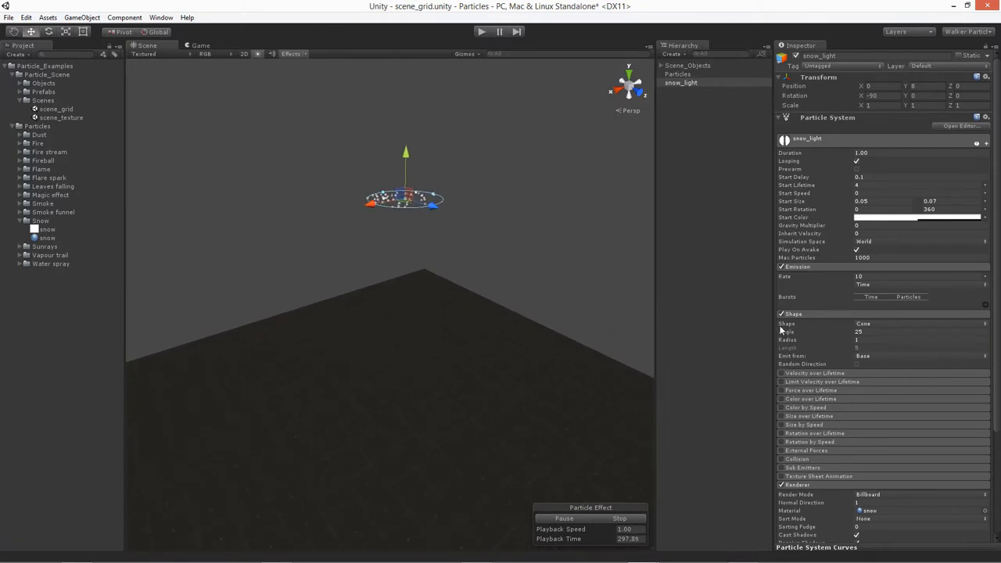
pyautogui.click(863, 324)
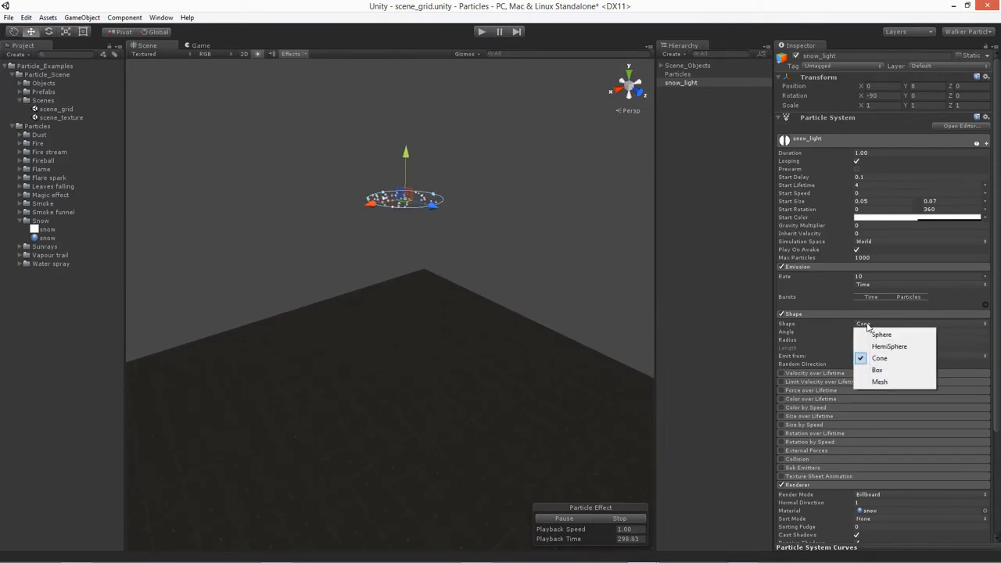
pyautogui.click(897, 373)
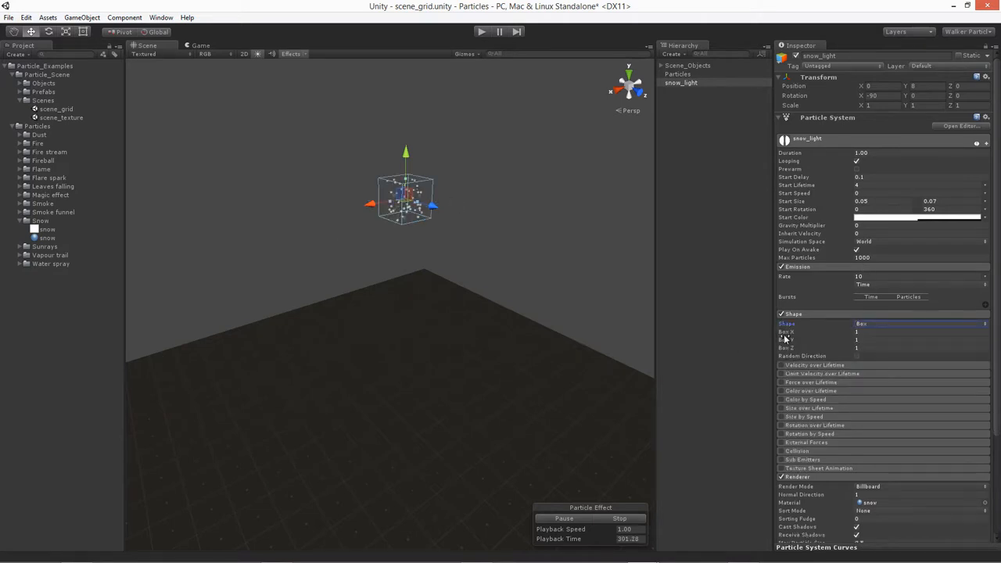
# Step: Set the box emitter's X, Y and Z scale to 20 each
pyautogui.click(853, 334)
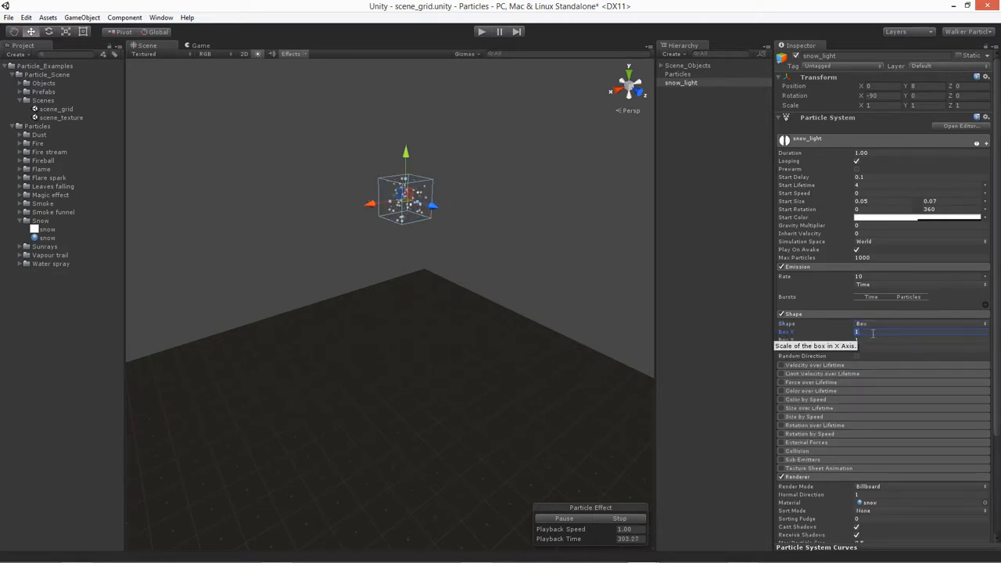
pyautogui.click(873, 334)
pyautogui.write('20')
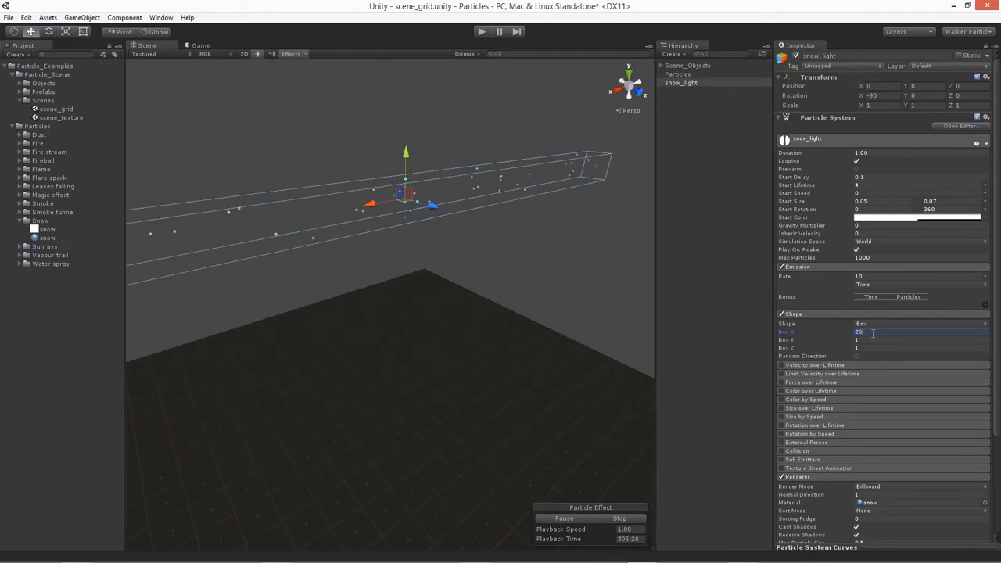
pyautogui.press('Tab')
pyautogui.write('20')
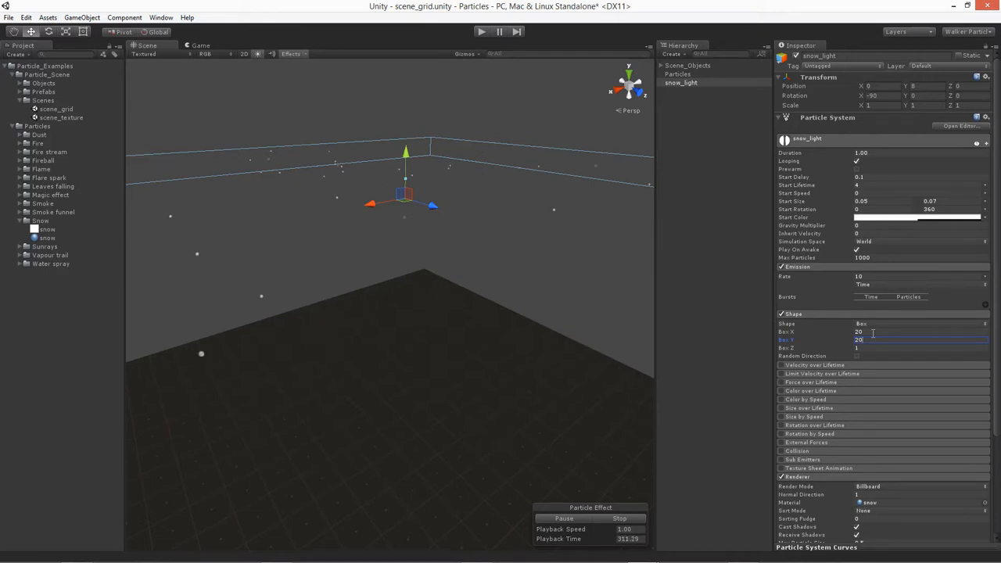
pyautogui.press('Tab')
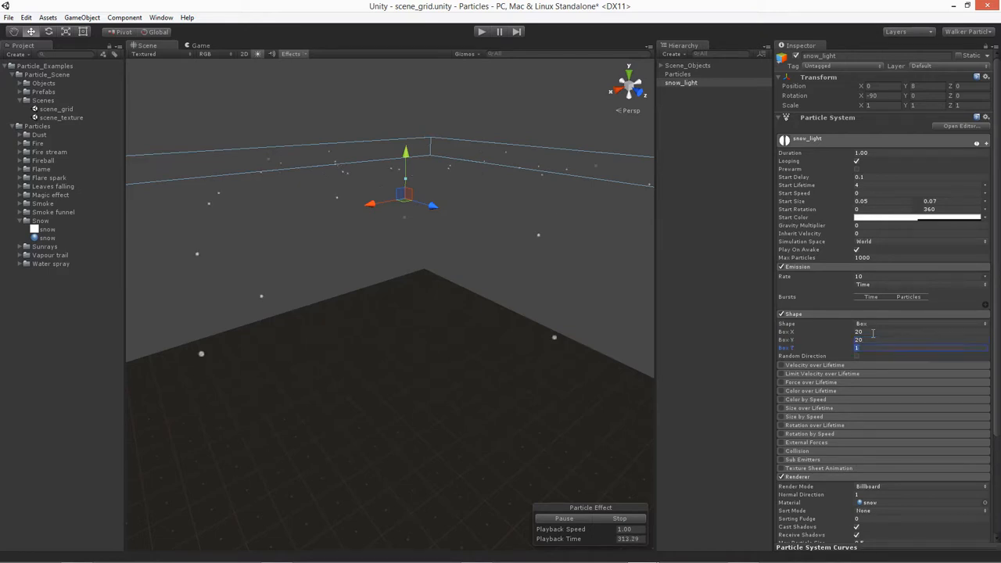
pyautogui.write('20')
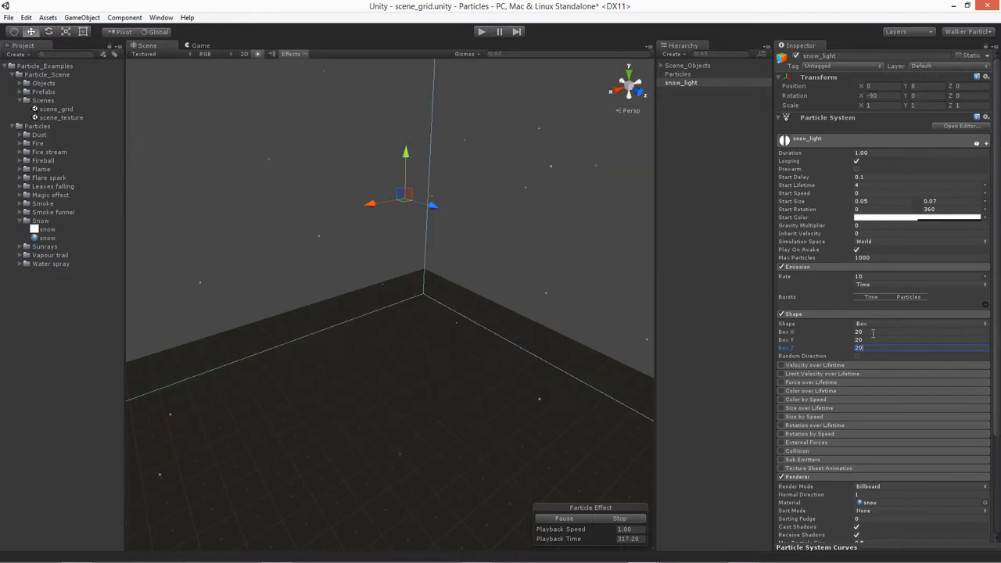
# Step: Try a Box Y scale of 200 for the emitter and restore it to 20
pyautogui.click(870, 339)
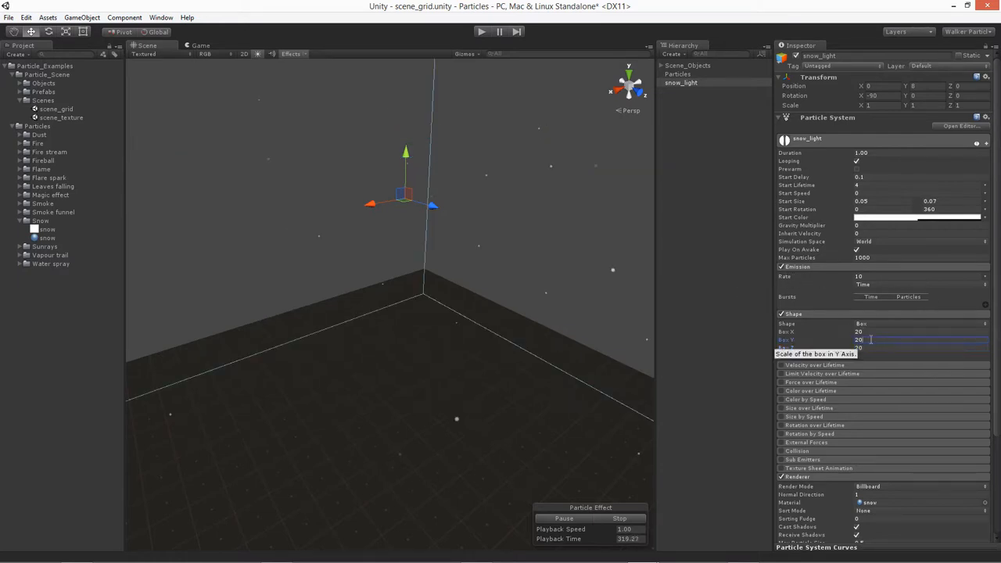
pyautogui.write('0')
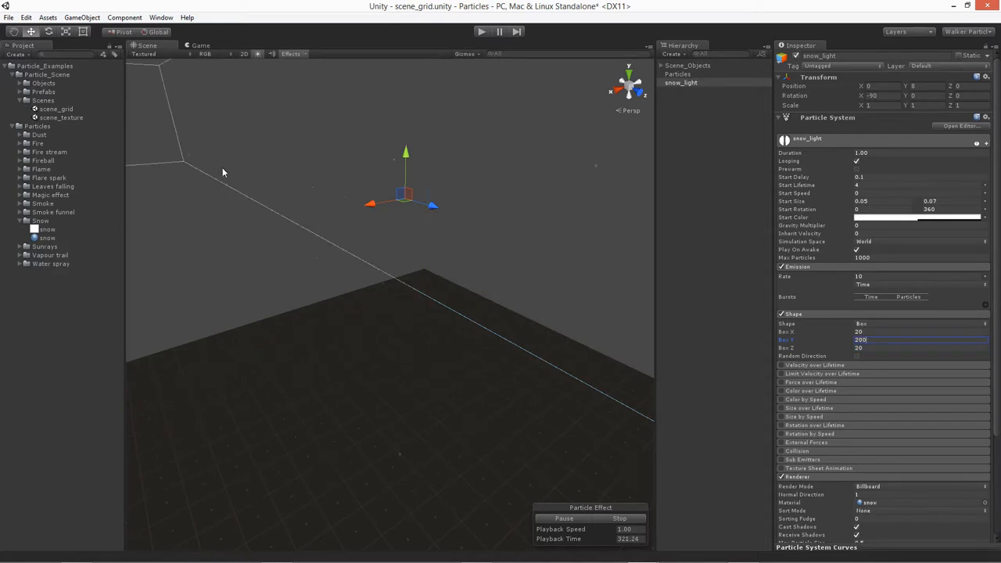
pyautogui.moveTo(224, 172); pyautogui.dragTo(401, 256, button='middle')
pyautogui.press('BackSpace')
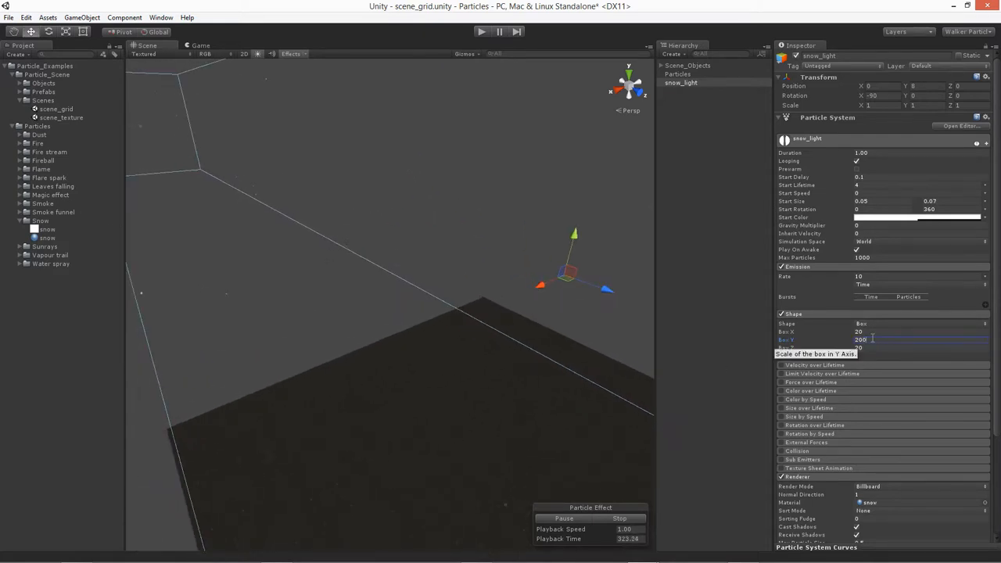
# Step: Examine the box emission volume and its particles around the grid floor from different distances and angles
pyautogui.moveTo(478, 248); pyautogui.dragTo(430, 247, button='middle')
pyautogui.scroll(-7, 431, 254)
pyautogui.moveTo(431, 259)
pyautogui.keyDown('alt'); pyautogui.mouseDown()
pyautogui.moveTo(411, 391)
pyautogui.moveTo(525, 258)
pyautogui.moveTo(441, 270)
pyautogui.mouseUp(); pyautogui.keyUp('alt')
pyautogui.scroll(7, 473, 298)
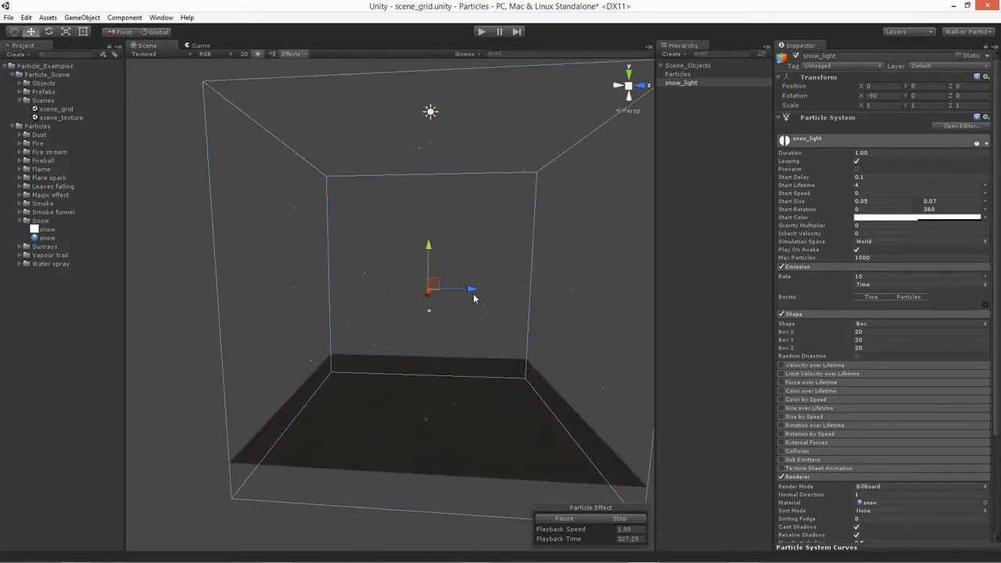
pyautogui.moveTo(480, 288); pyautogui.dragTo(423, 303, button='middle')
pyautogui.scroll(3, 423, 303)
pyautogui.keyDown('alt'); pyautogui.moveTo(423, 303); pyautogui.dragTo(496, 323); pyautogui.keyUp('alt')
pyautogui.keyDown('alt'); pyautogui.moveTo(492, 357); pyautogui.dragTo(491, 355); pyautogui.keyUp('alt')
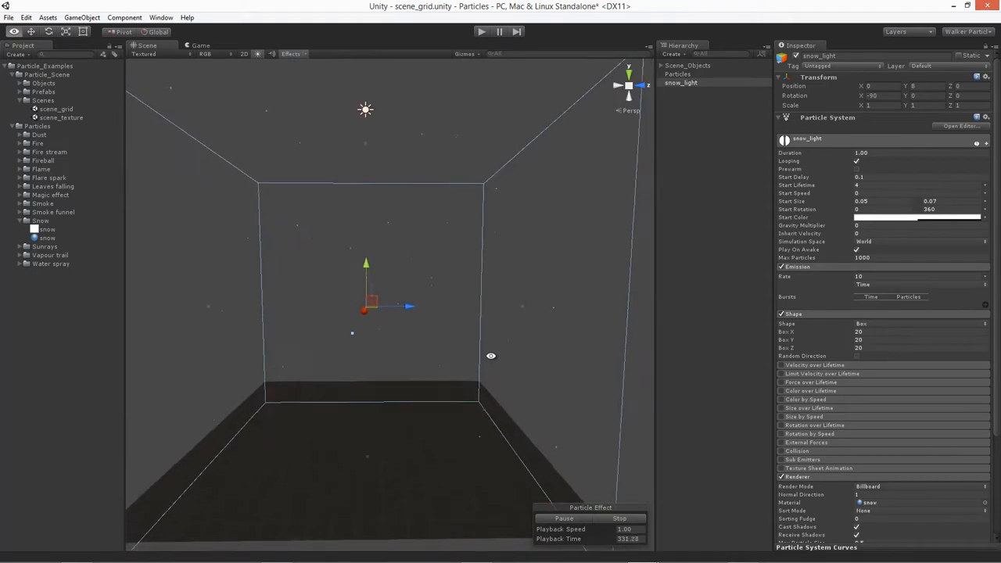
# Step: Flatten the snow_light box emitter into a horizontal plane by setting its Box Z scale to 0
pyautogui.click(790, 347)
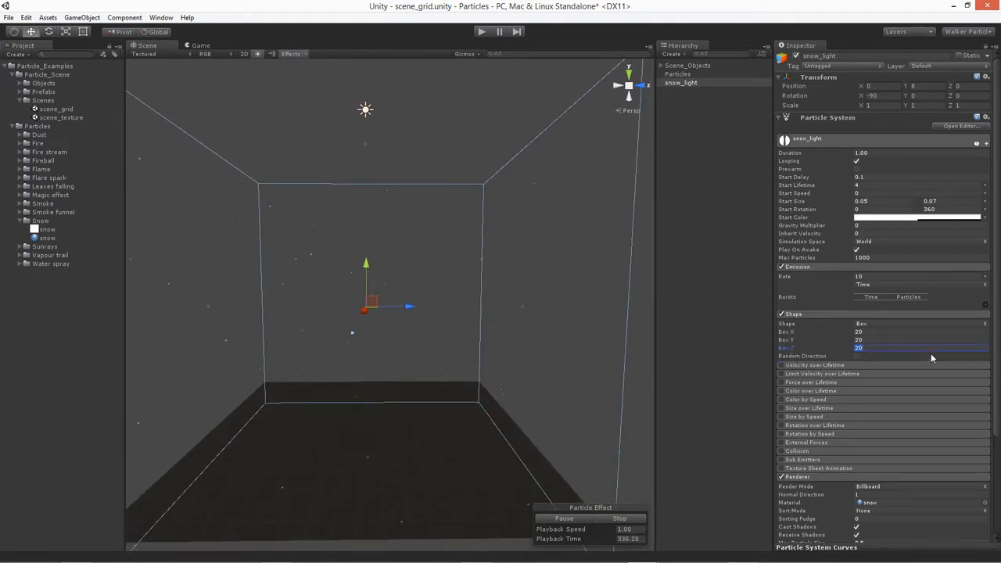
pyautogui.write('0')
pyautogui.keyDown('alt'); pyautogui.moveTo(357, 328); pyautogui.dragTo(446, 273); pyautogui.keyUp('alt')
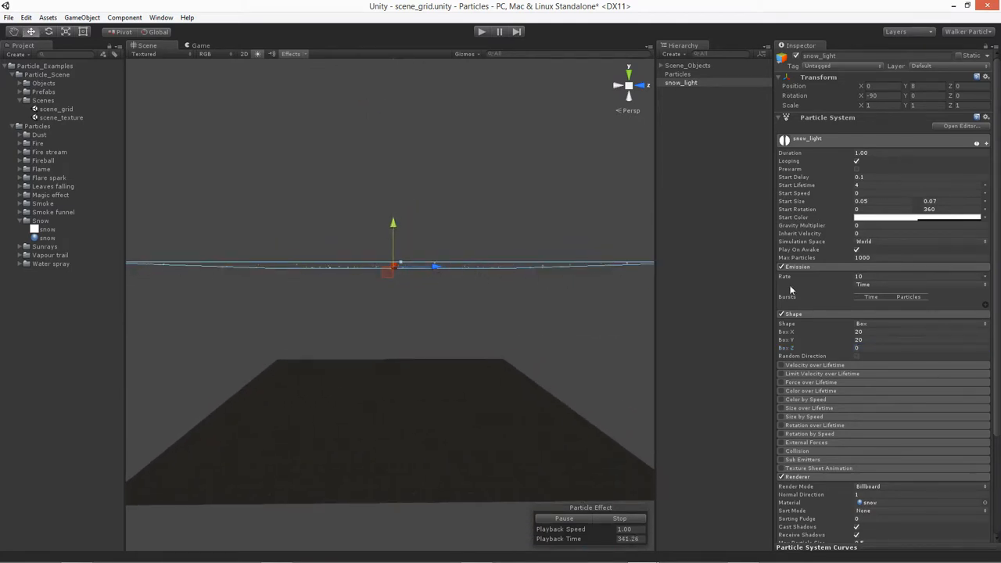
pyautogui.click(785, 333)
pyautogui.click(786, 341)
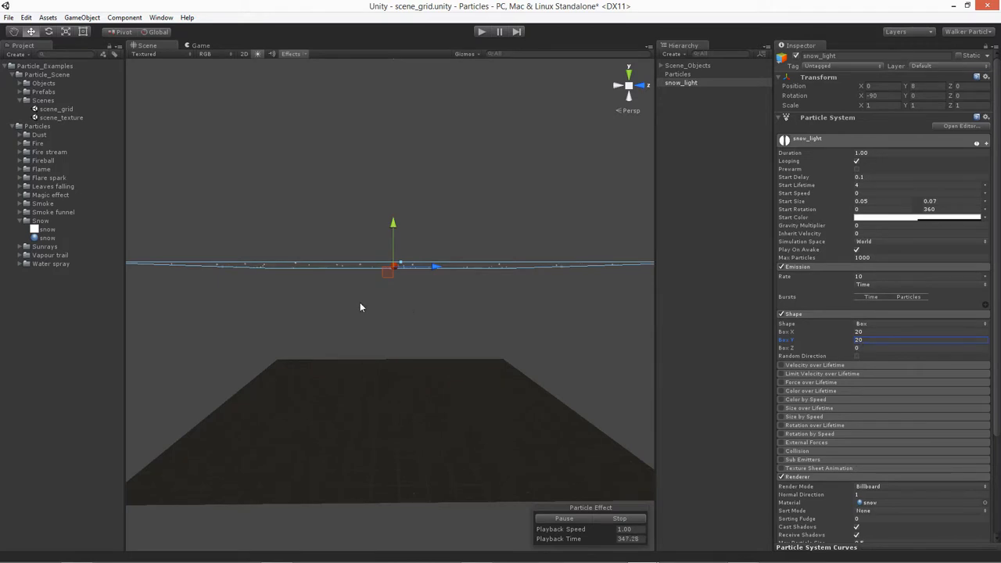
pyautogui.keyDown('alt'); pyautogui.moveTo(449, 308); pyautogui.dragTo(358, 313); pyautogui.keyUp('alt')
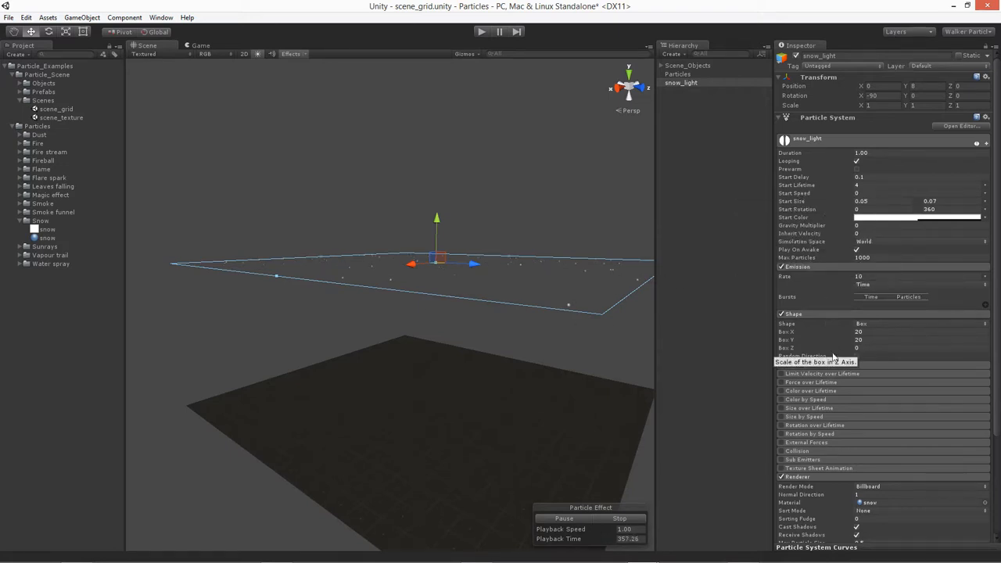
# Step: Enable Velocity over Lifetime for the snow_light particles and set its mode to Random Between Two Constants
pyautogui.click(802, 364)
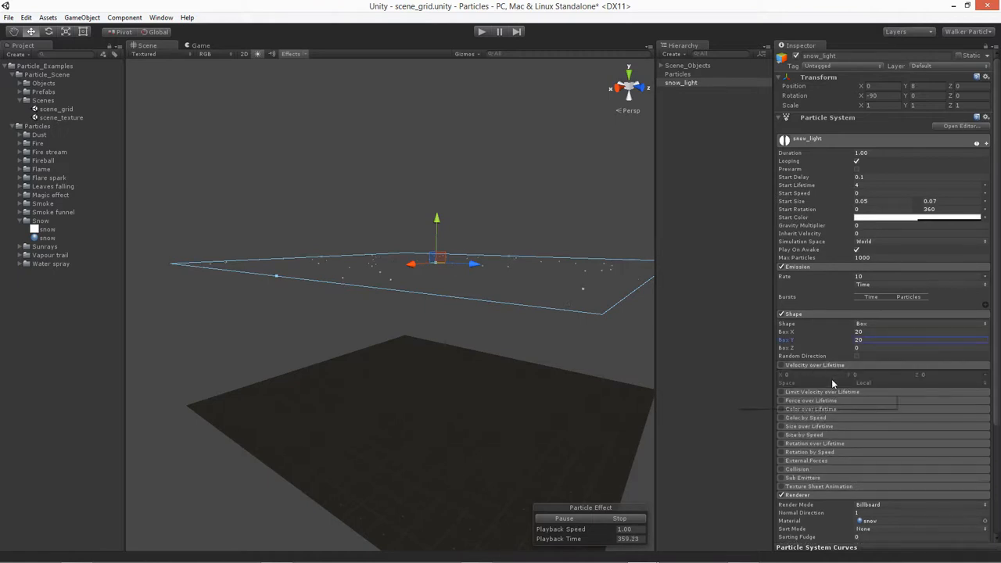
pyautogui.scroll(-3, 831, 378)
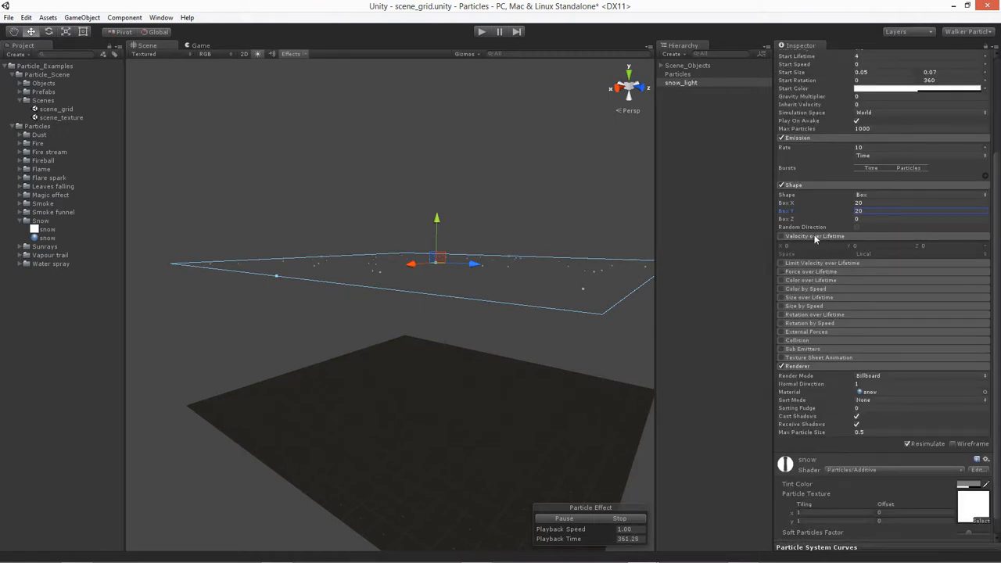
pyautogui.click(813, 271)
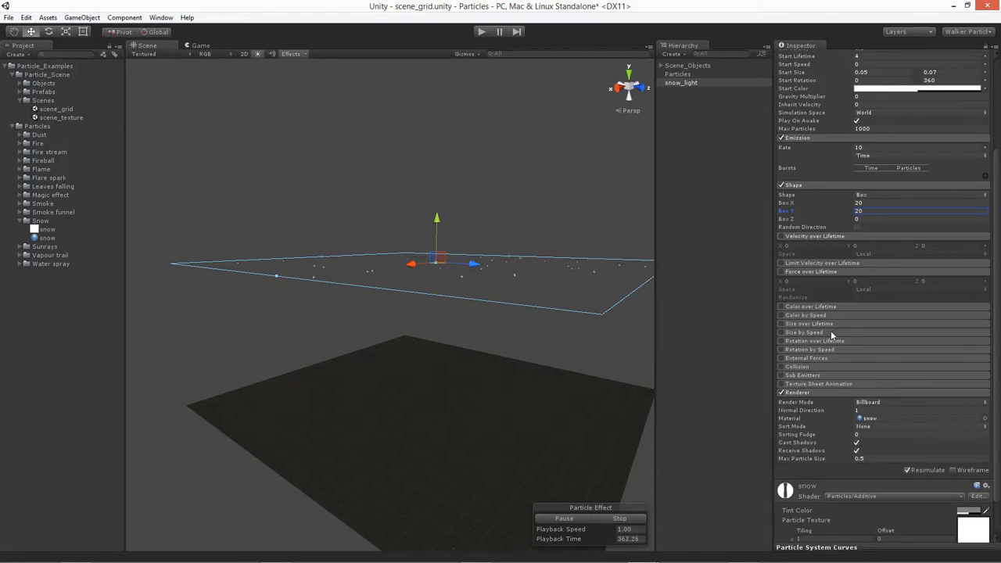
pyautogui.click(781, 236)
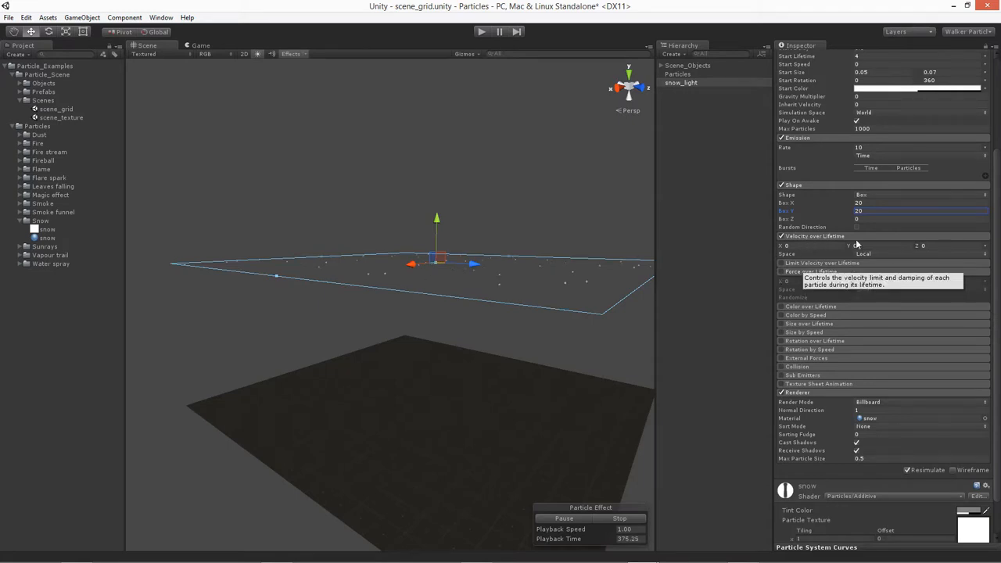
pyautogui.click(986, 247)
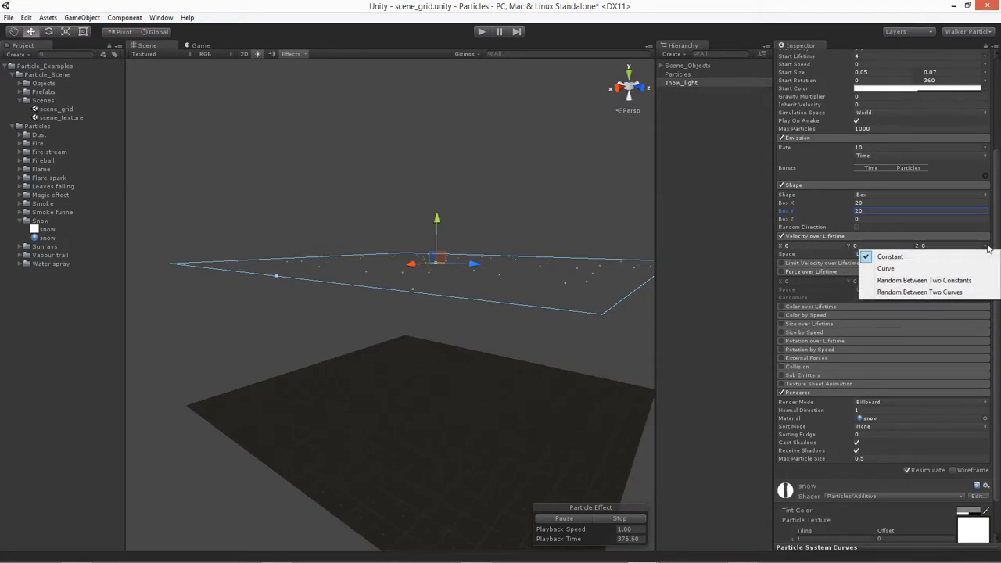
pyautogui.click(938, 281)
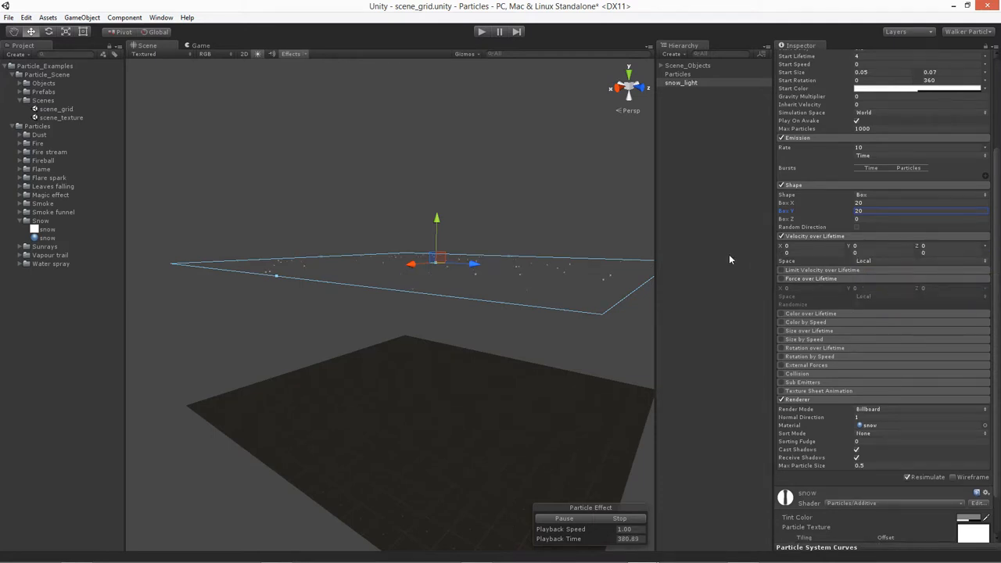
# Step: Set the Velocity over Lifetime ranges to -1 and 1 for X, and -1 and -2 for Y
pyautogui.click(793, 247)
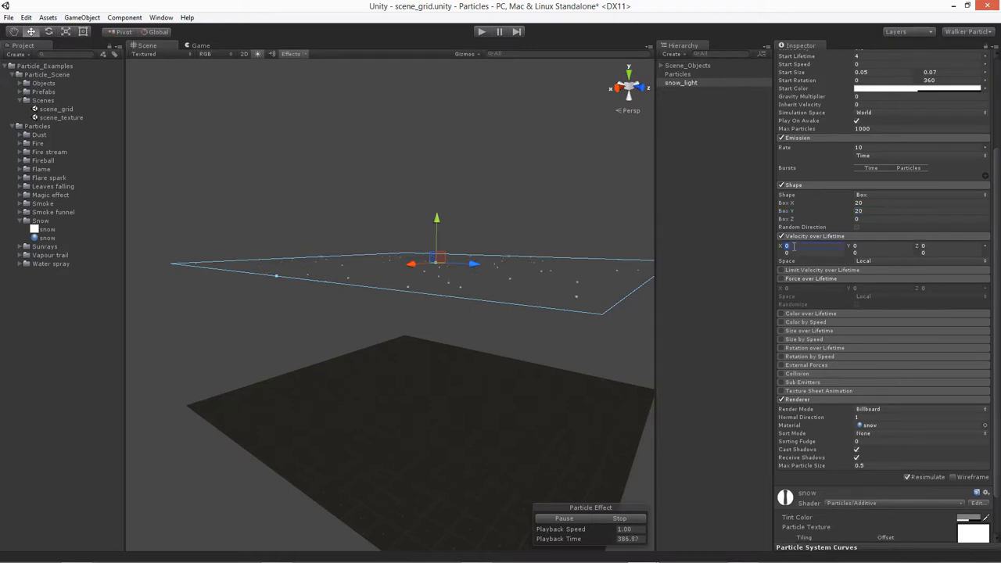
pyautogui.write('-1')
pyautogui.press('Tab')
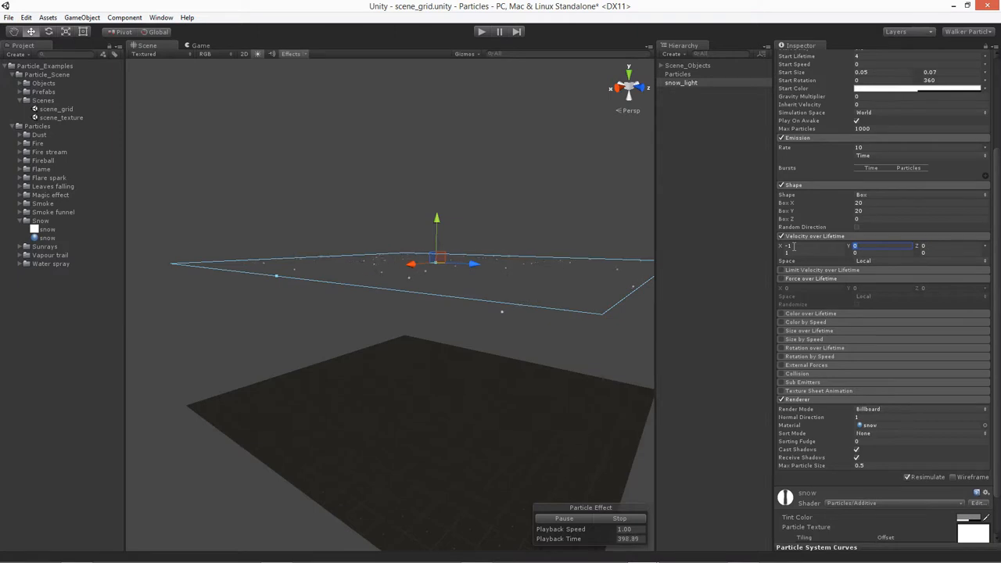
pyautogui.write('-1')
pyautogui.press('Tab')
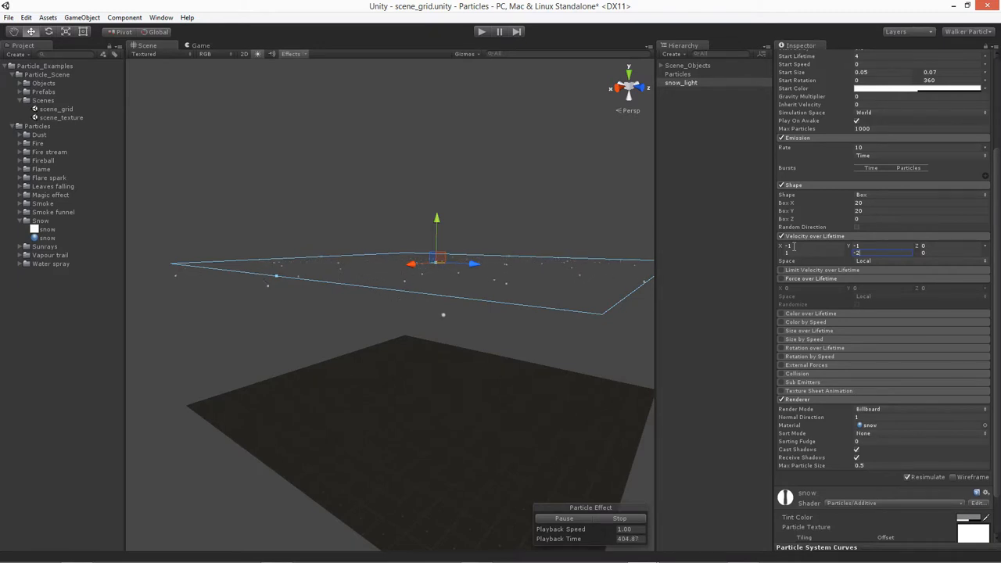
pyautogui.press('Tab')
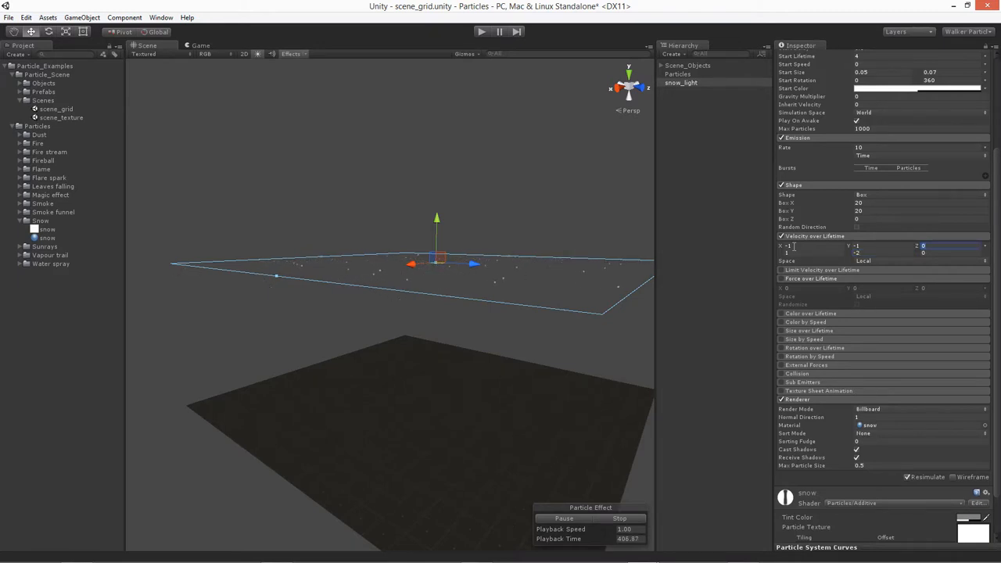
# Step: Set the Z velocity range to -2 and 0.2 and check the particle motion from several sides
pyautogui.write('-2')
pyautogui.press('Tab')
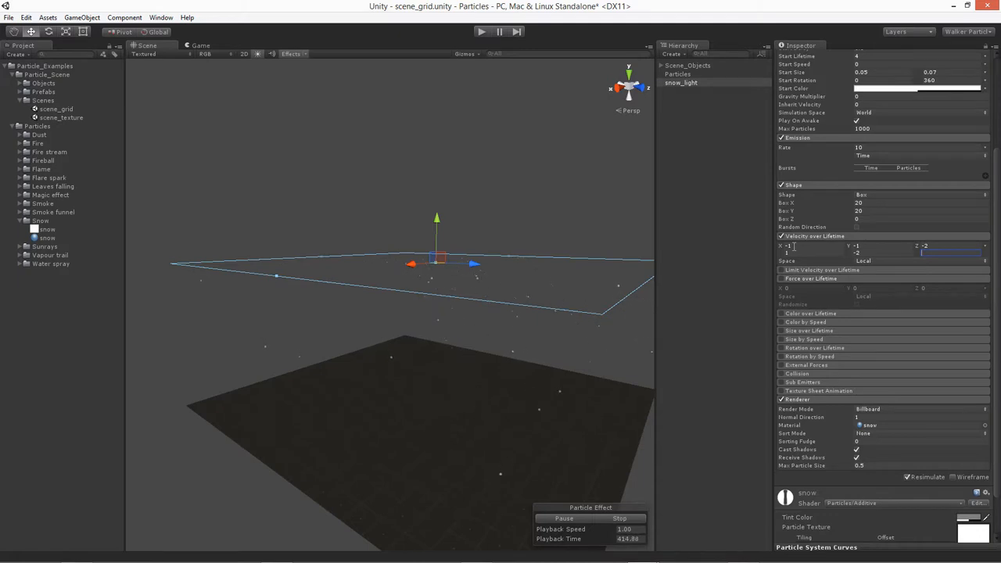
pyautogui.write('0.2')
pyautogui.keyDown('alt'); pyautogui.moveTo(342, 342); pyautogui.dragTo(417, 324); pyautogui.keyUp('alt')
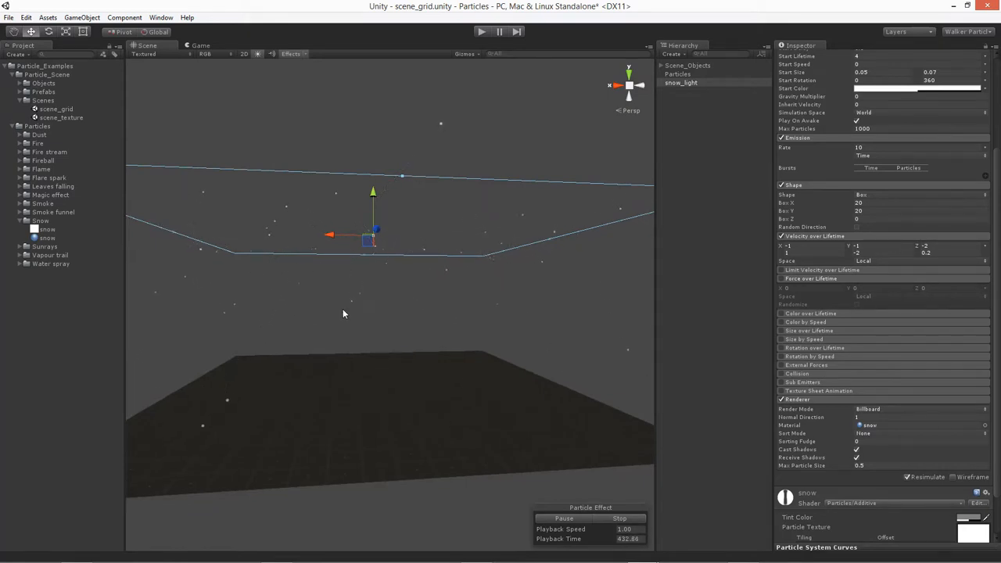
pyautogui.keyDown('alt'); pyautogui.moveTo(518, 277); pyautogui.dragTo(268, 284); pyautogui.keyUp('alt')
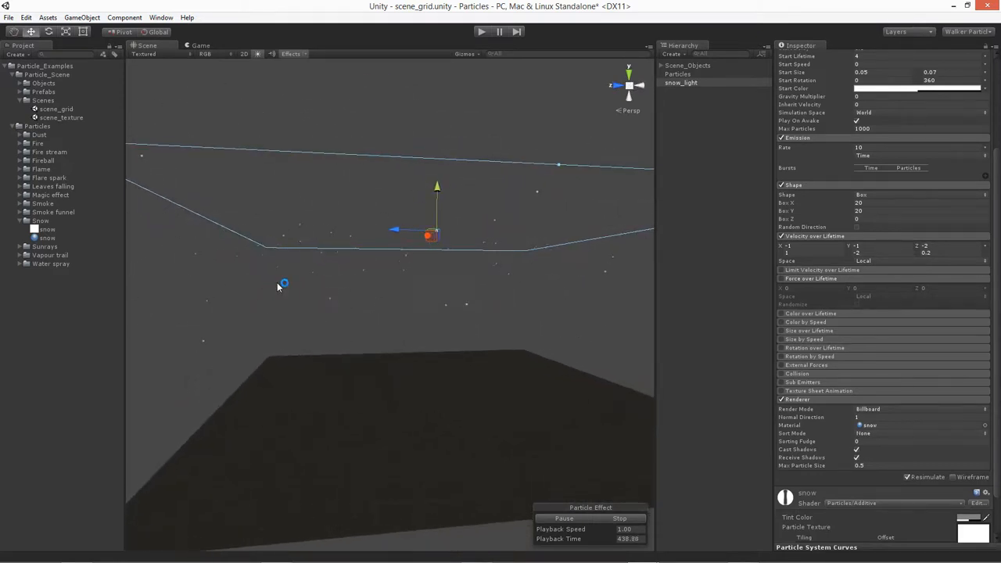
# Step: Change the first velocity constants to -0.1 for X and -0.2 for Z
pyautogui.click(789, 245)
pyautogui.write('-0.1')
pyautogui.click(863, 247)
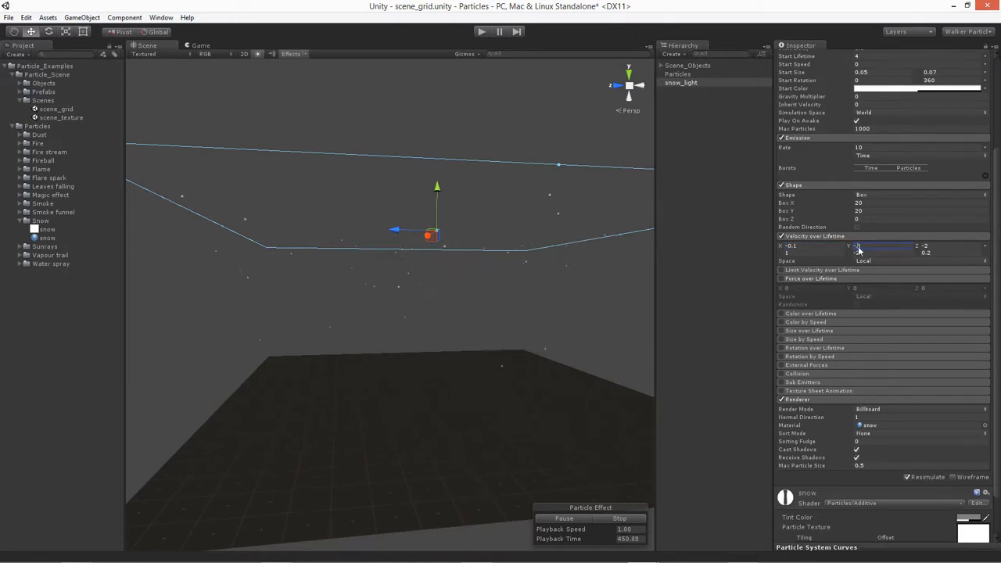
pyautogui.press('Tab')
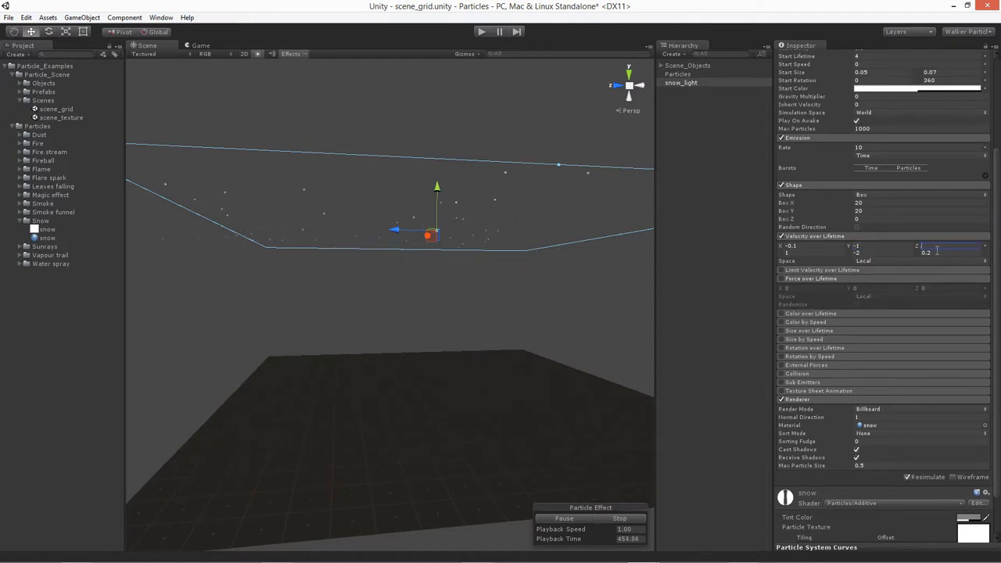
pyautogui.write('-0.2')
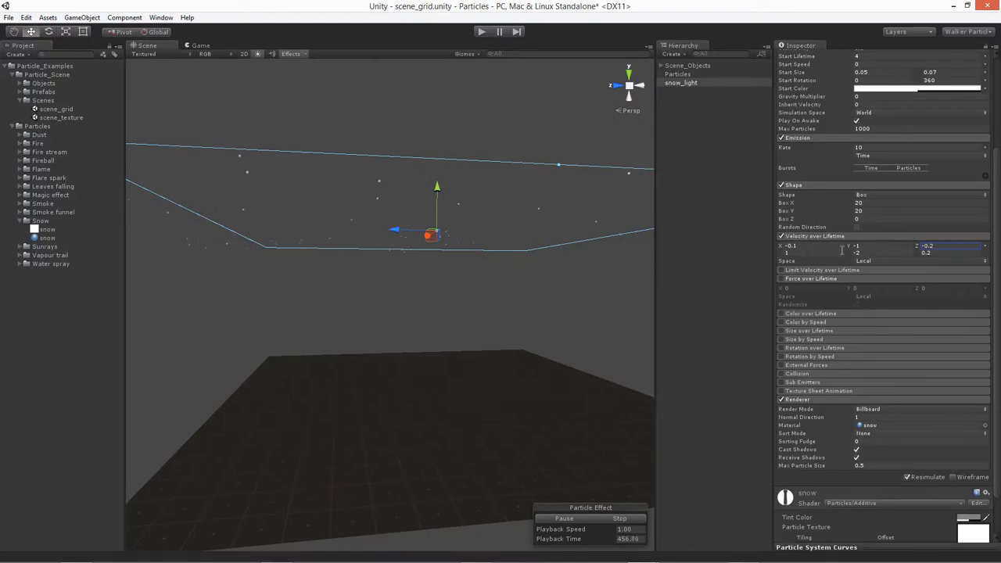